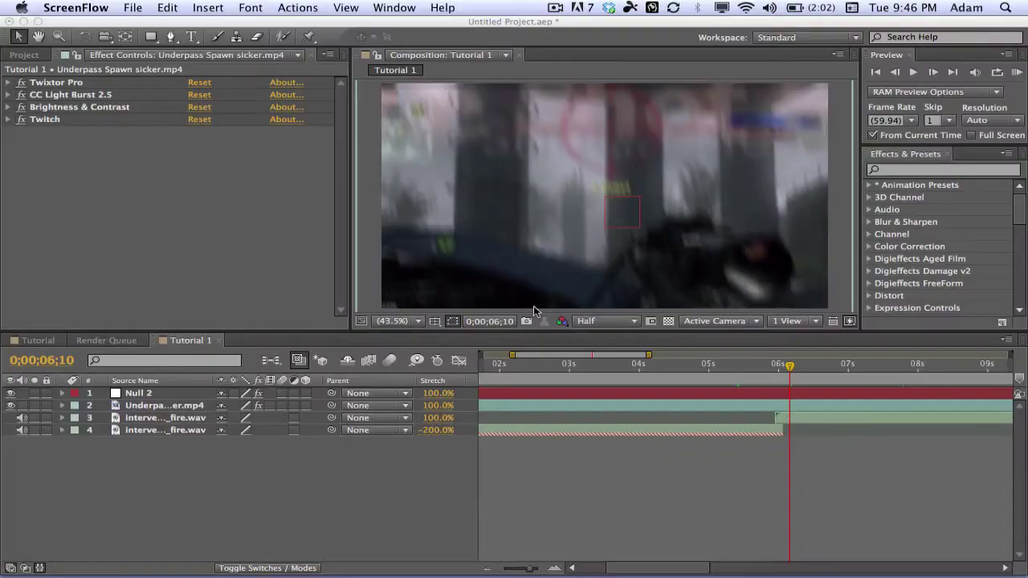
- Review the effects and keyframed properties of the Underpass clip in the Tutorial 1 composition
{"action": "left_click", "coordinate": [608, 482]}
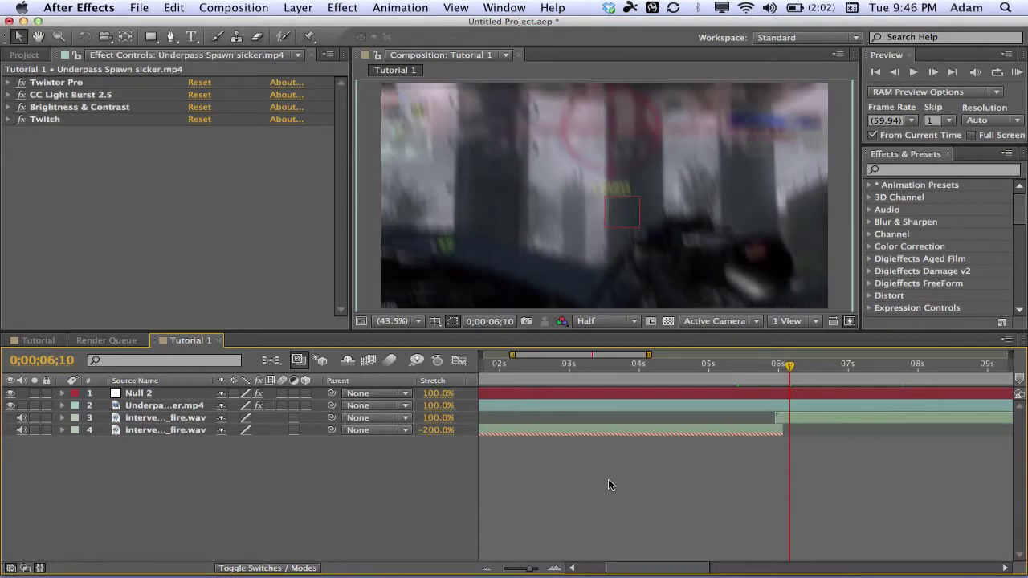
{"action": "left_click_drag", "start_coordinate": [698, 369], "coordinate": [855, 375]}
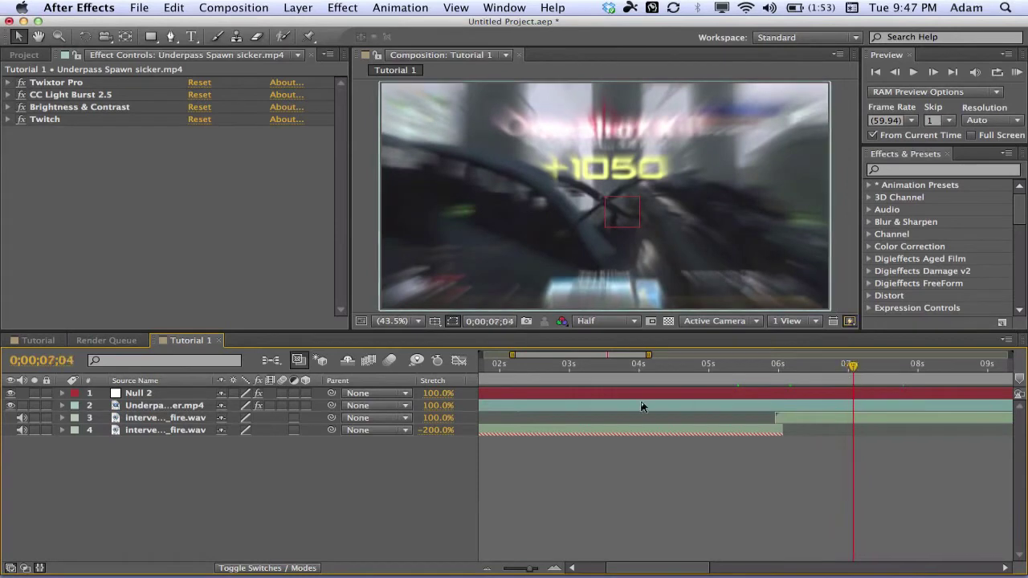
{"action": "left_click", "coordinate": [180, 410]}
{"action": "key", "text": "u"}
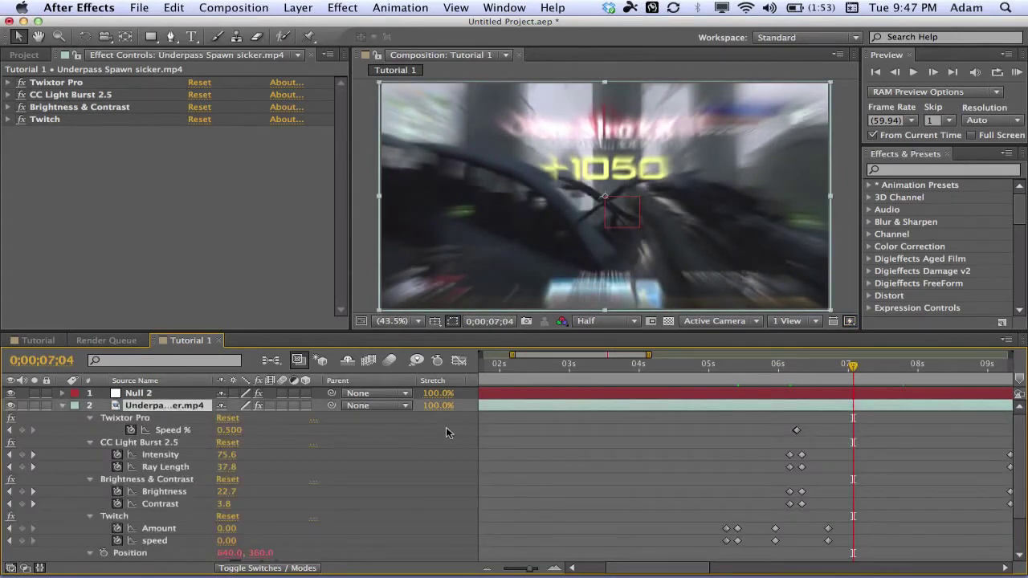
{"action": "scroll", "coordinate": [455, 427], "scroll_direction": "down", "scroll_amount": 3}
{"action": "scroll", "coordinate": [455, 427], "scroll_direction": "up", "scroll_amount": 3}
{"action": "key", "text": "u"}
{"action": "left_click", "coordinate": [725, 492]}
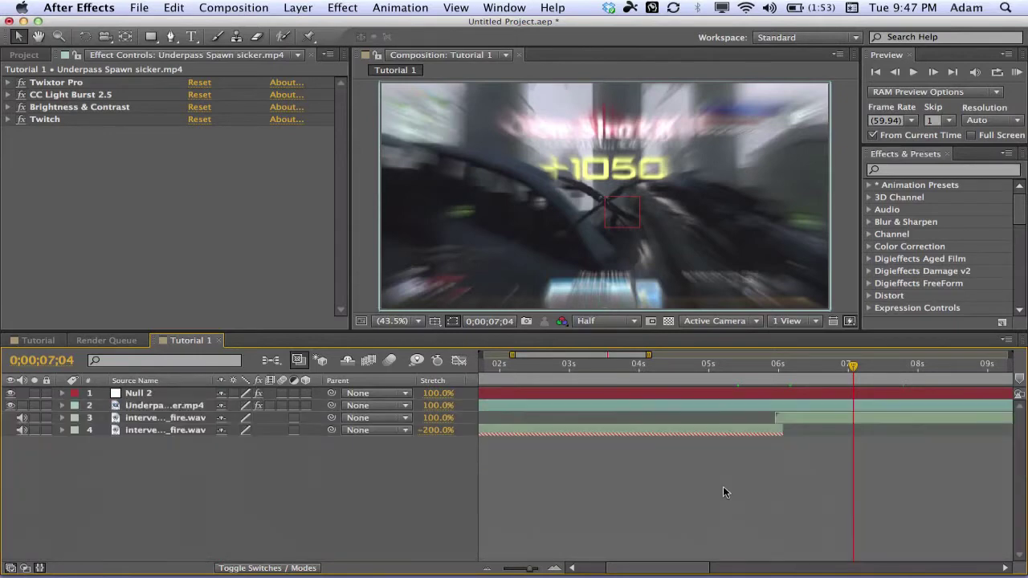
- Reorder the Tutorial 1 timeline ahead of the Render Queue and create a new composition named Tutorial 2
{"action": "left_click_drag", "start_coordinate": [145, 351], "coordinate": [125, 353]}
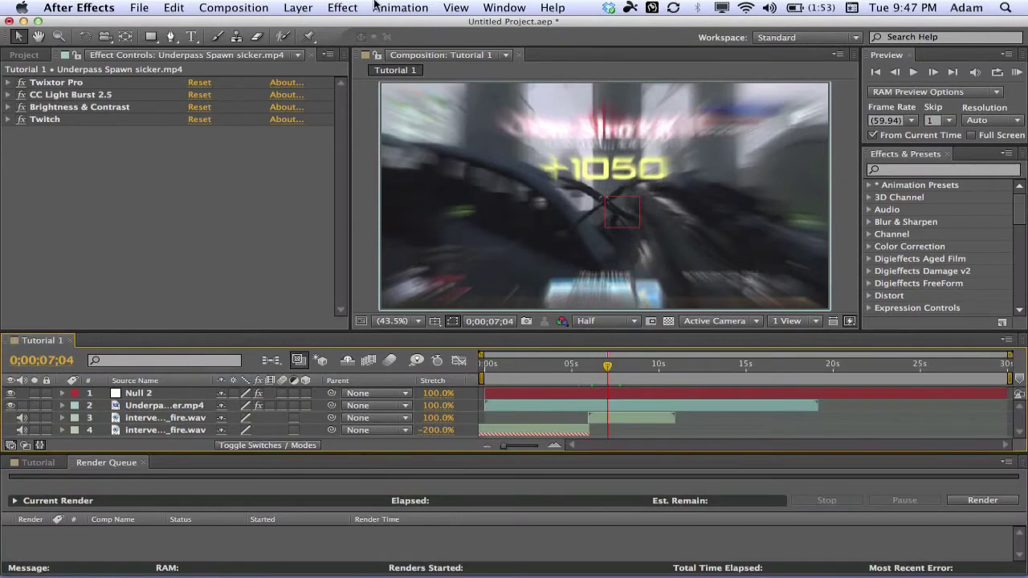
{"action": "left_click_drag", "start_coordinate": [36, 345], "coordinate": [110, 461]}
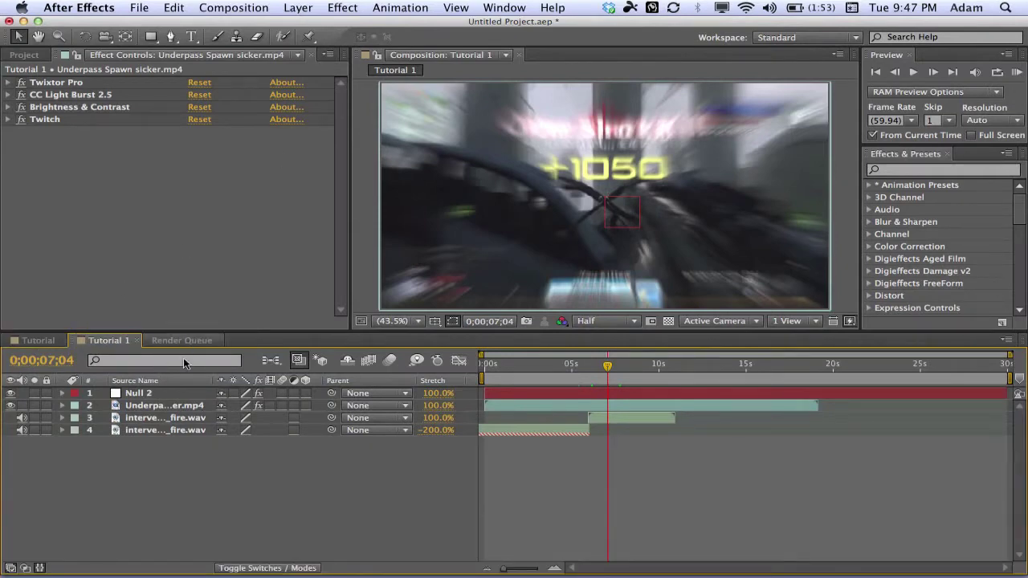
{"action": "key", "text": "super+n"}
{"action": "type", "text": "Tutorial 2"}
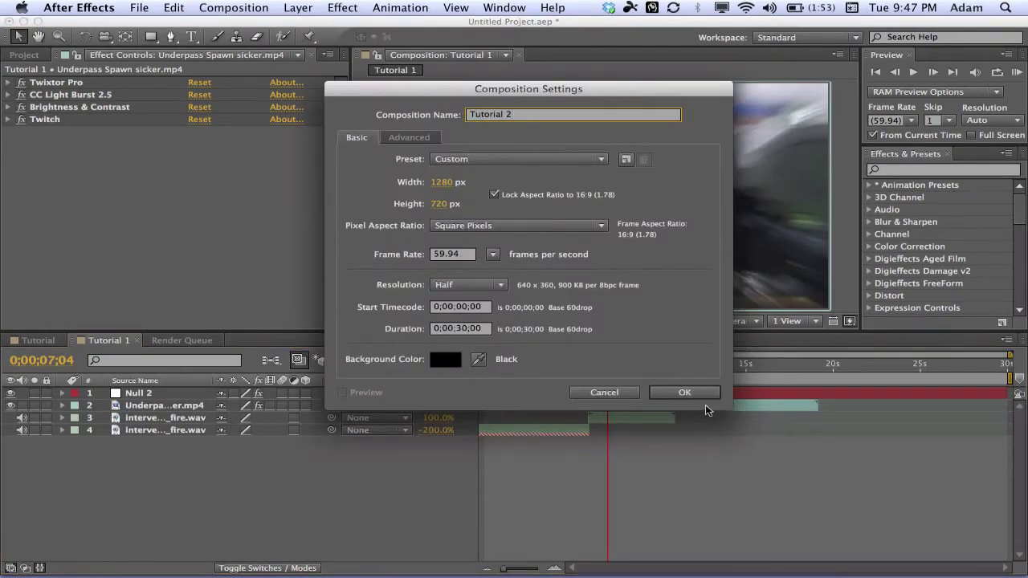
{"action": "left_click", "coordinate": [690, 392]}
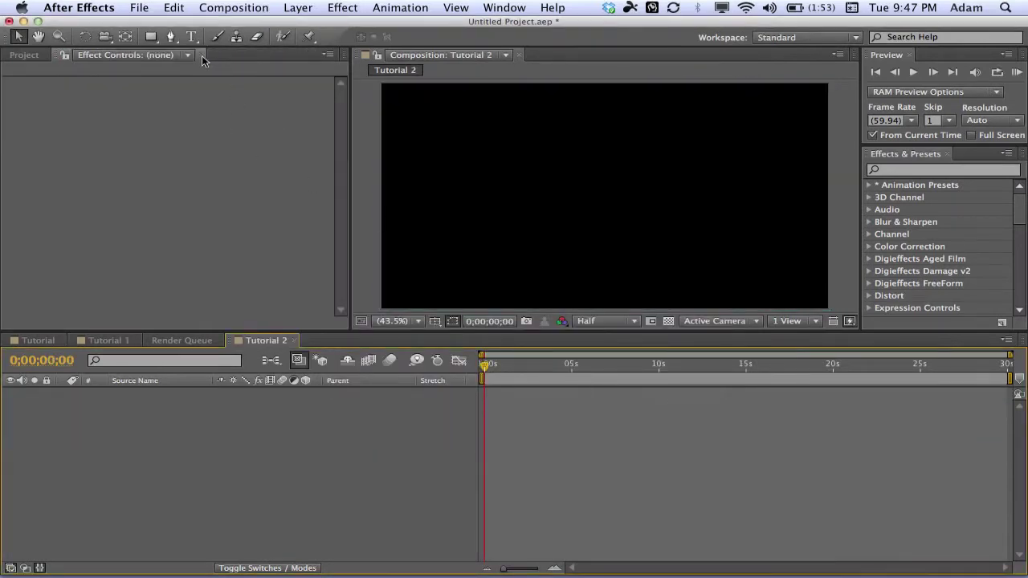
- Add Underpass Spawn sicker.mp4 to the Tutorial 2 timeline and move the current time to 0;00;06;11
{"action": "left_click", "coordinate": [202, 55]}
{"action": "left_click", "coordinate": [145, 281]}
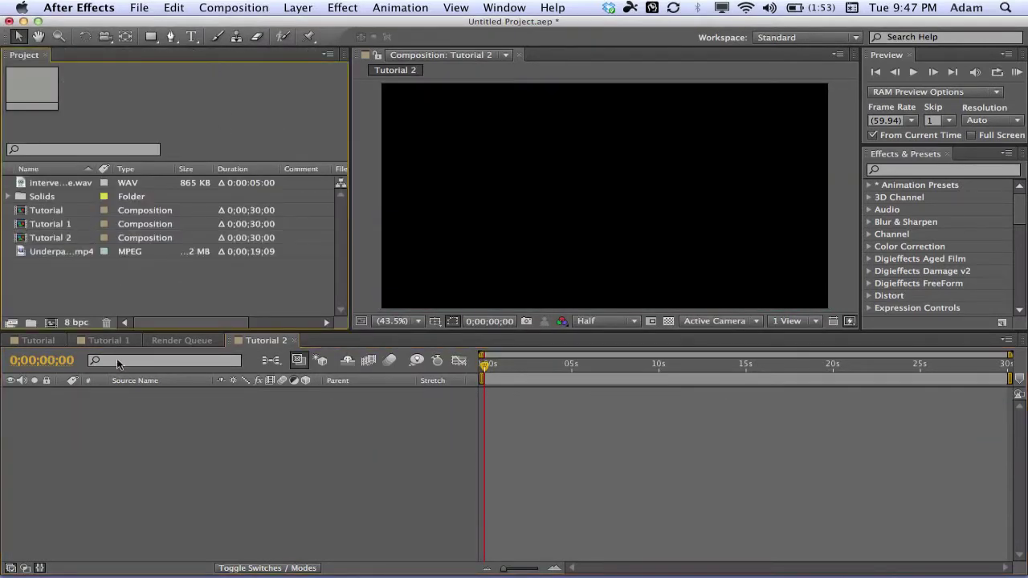
{"action": "left_click", "coordinate": [233, 433]}
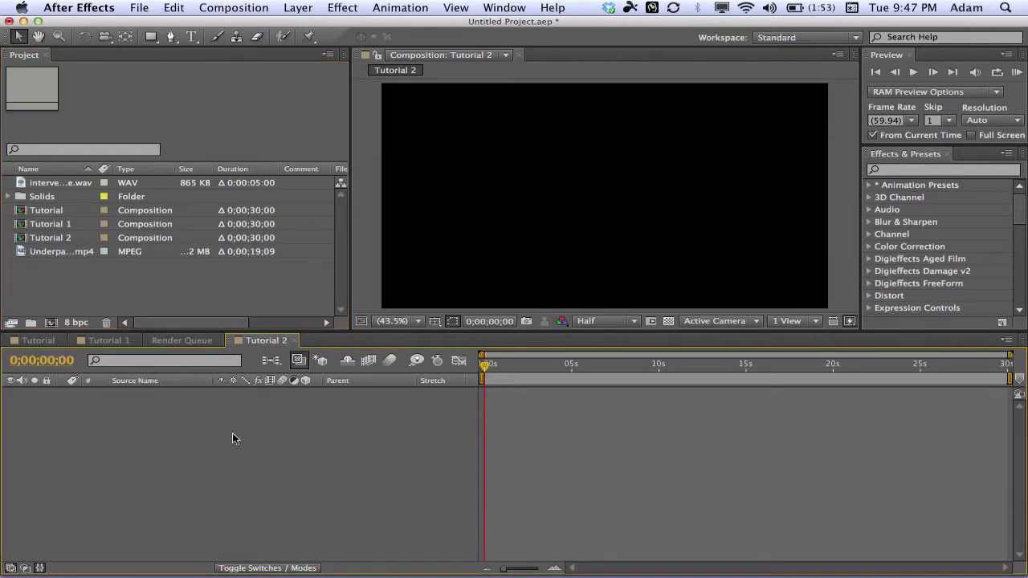
{"action": "left_click", "coordinate": [105, 274]}
{"action": "left_click_drag", "start_coordinate": [64, 253], "coordinate": [174, 433]}
{"action": "left_click_drag", "start_coordinate": [486, 367], "coordinate": [592, 367]}
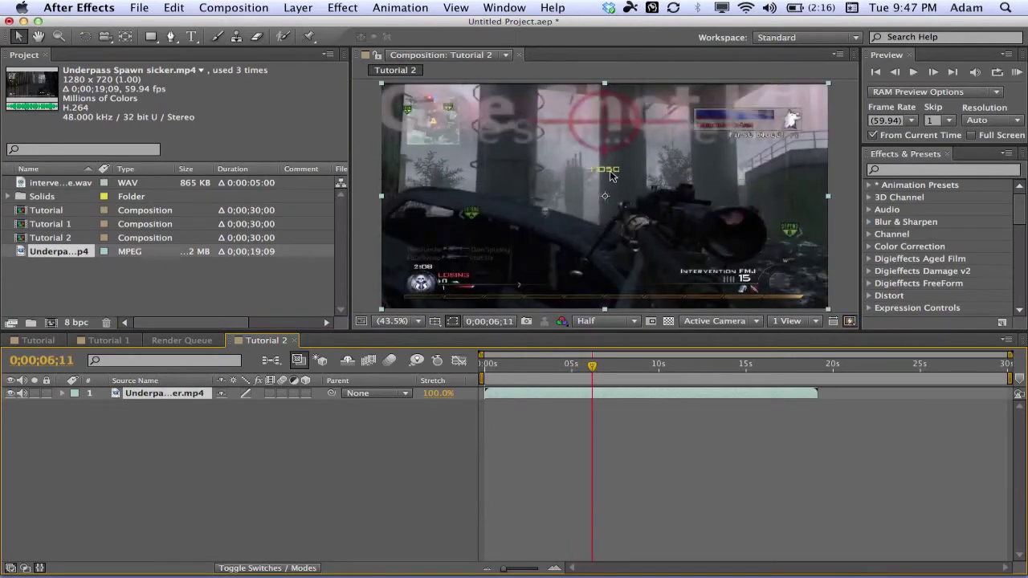
- Set the Underpass clip's scale to 101% and mute its audio
{"action": "left_click", "coordinate": [141, 394]}
{"action": "key", "text": "s"}
{"action": "left_click", "coordinate": [247, 405]}
{"action": "type", "text": "101"}
{"action": "key", "text": "Return"}
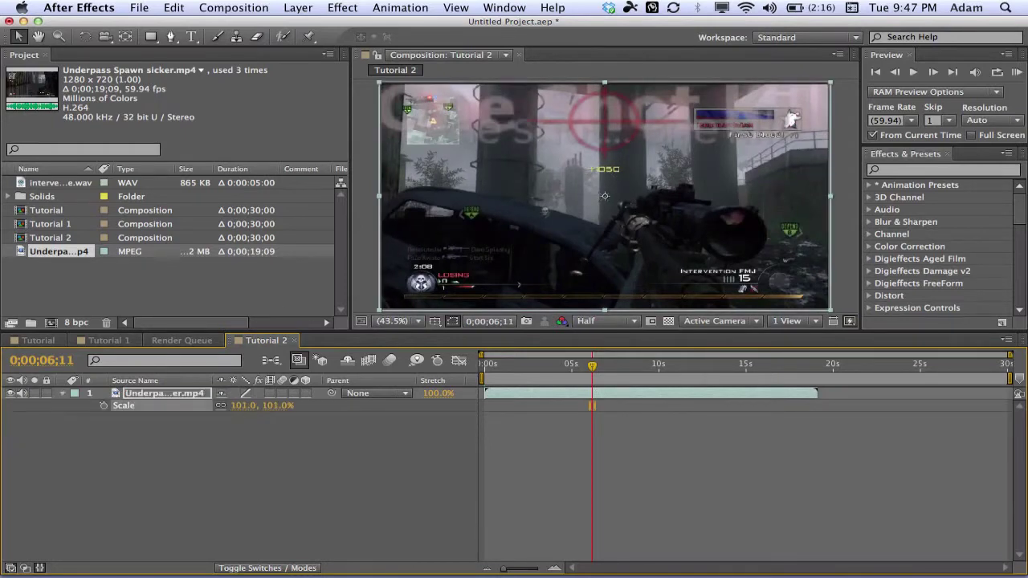
{"action": "left_click", "coordinate": [63, 395]}
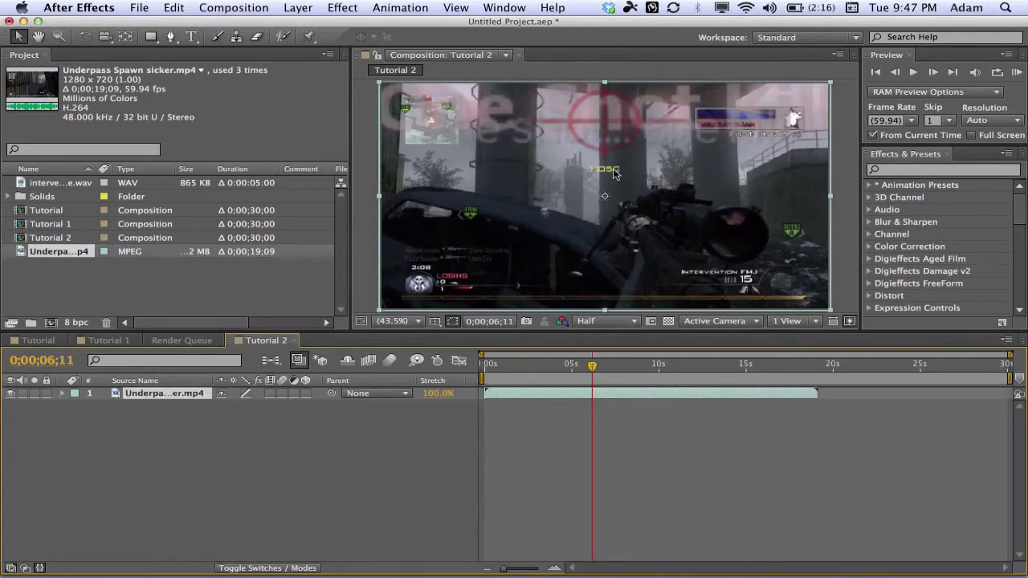
- Advance frame by frame to 0;00;06;15 and apply the Twixtor Pro effect to the Underpass clip
{"action": "left_click", "coordinate": [933, 73]}
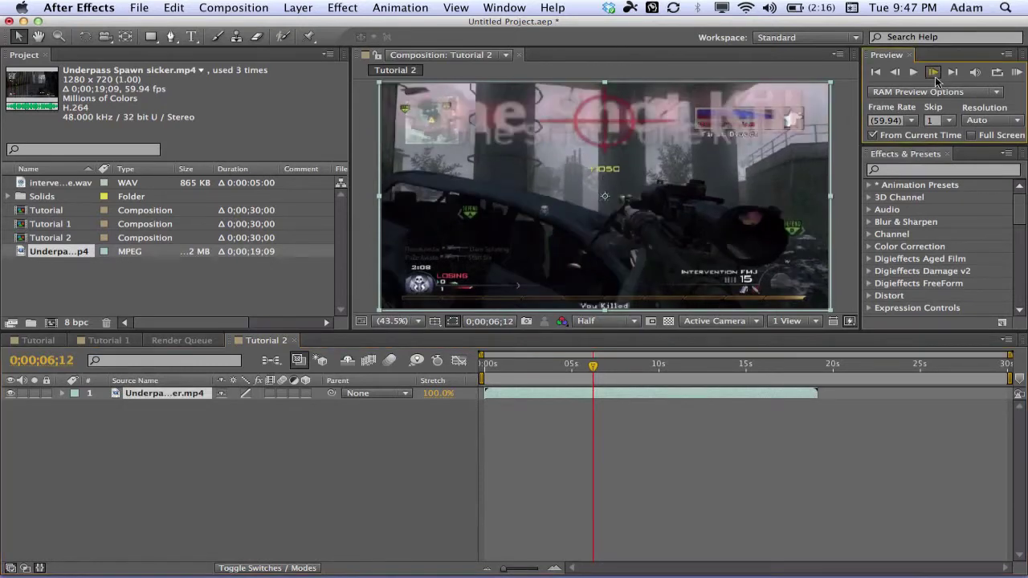
{"action": "left_click", "coordinate": [933, 73]}
{"action": "left_click", "coordinate": [933, 74]}
{"action": "left_click", "coordinate": [934, 73]}
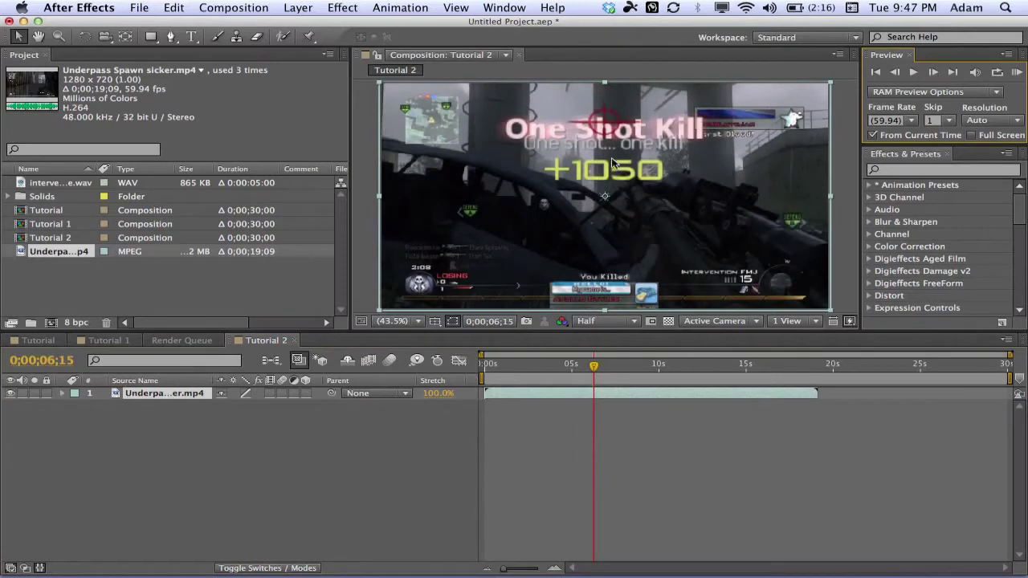
{"action": "left_click", "coordinate": [937, 170]}
{"action": "type", "text": "tw"}
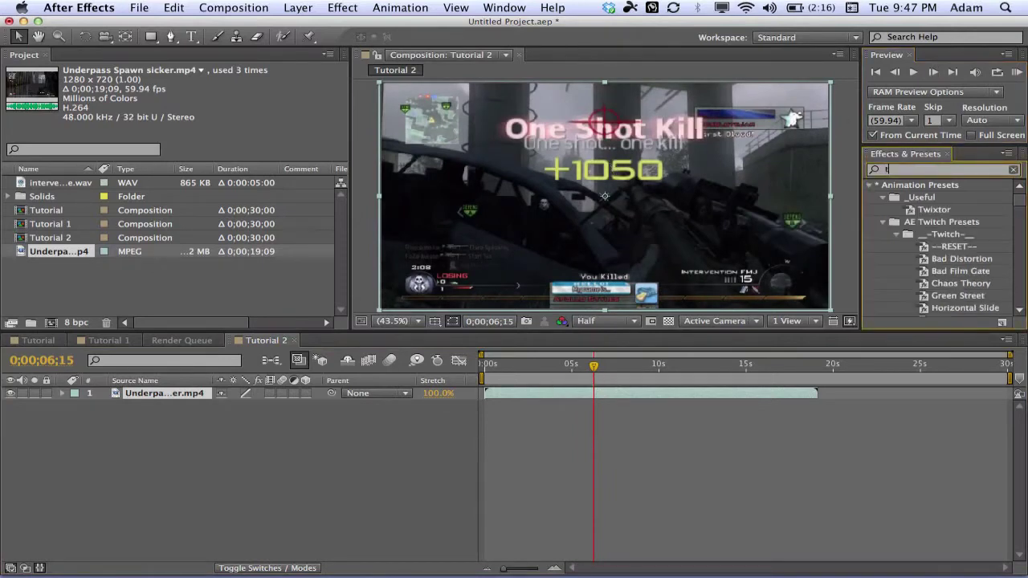
{"action": "type", "text": "ixot"}
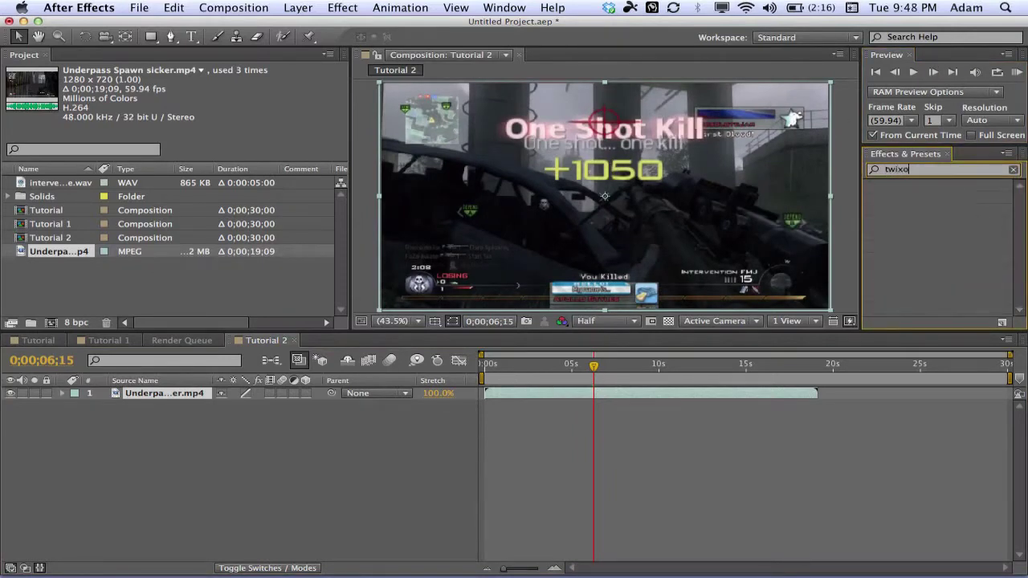
{"action": "key", "text": "BackSpace"}
{"action": "type", "text": "t"}
{"action": "left_click_drag", "start_coordinate": [929, 246], "coordinate": [638, 393]}
- Set Twixtor Pro's input frame rate to 59.94
{"action": "left_click", "coordinate": [205, 181]}
{"action": "type", "text": "59.94"}
{"action": "key", "text": "Return"}
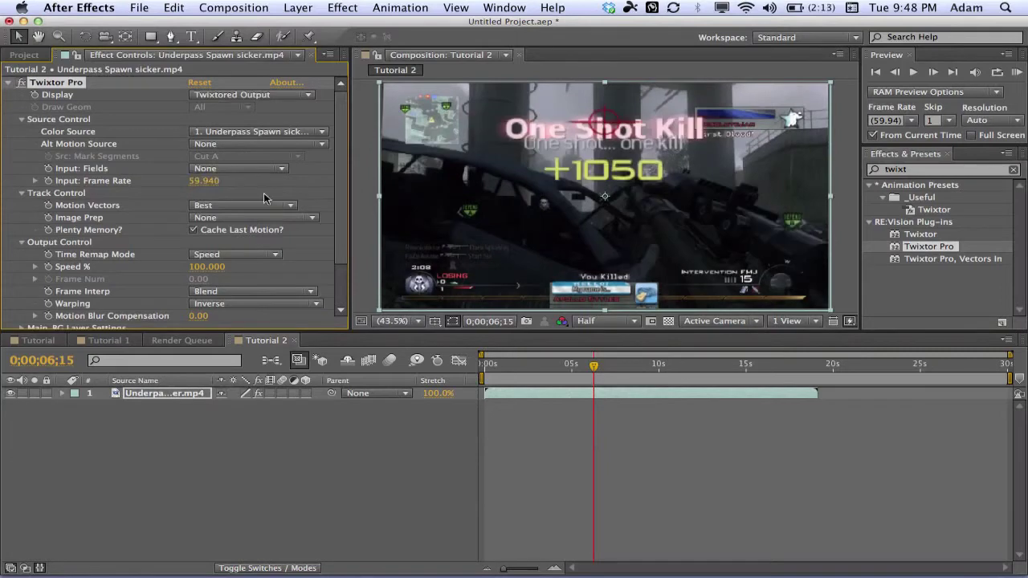
- Keyframe Twixtor Pro's Speed % at 0;00;06;15, then set it to 0.5 one frame further on
{"action": "left_click", "coordinate": [135, 394]}
{"action": "left_click", "coordinate": [48, 267]}
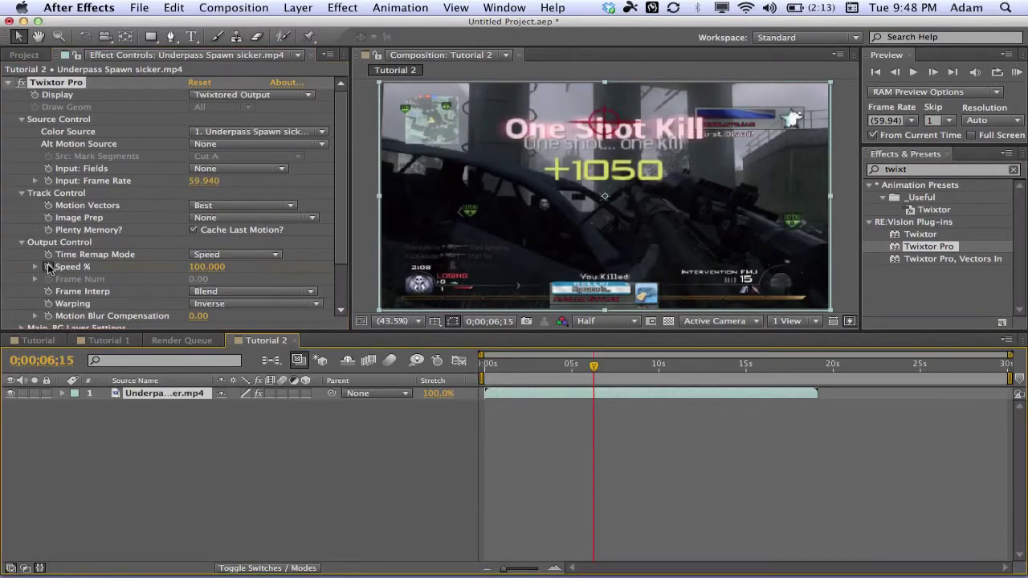
{"action": "left_click", "coordinate": [933, 71]}
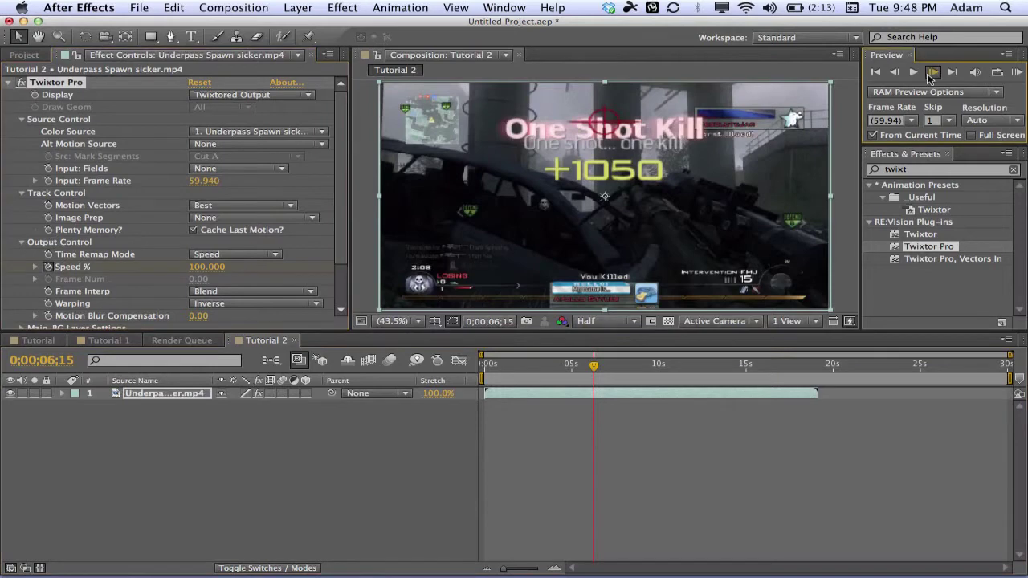
{"action": "left_click", "coordinate": [205, 267]}
{"action": "type", "text": "0.5"}
{"action": "key", "text": "Return"}
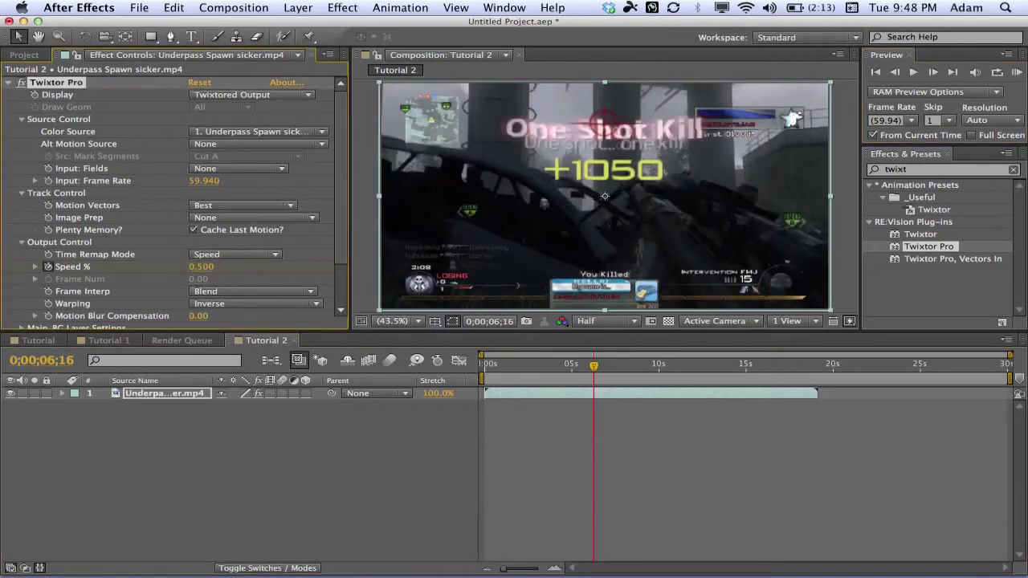
- Reveal the clip's Speed % keyframes and examine their placement around 0;00;06;15
{"action": "mouse_move", "coordinate": [600, 367]}
{"action": "left_mouse_down"}
{"action": "mouse_move", "coordinate": [682, 367]}
{"action": "mouse_move", "coordinate": [595, 367]}
{"action": "left_mouse_up"}
{"action": "left_click", "coordinate": [607, 394]}
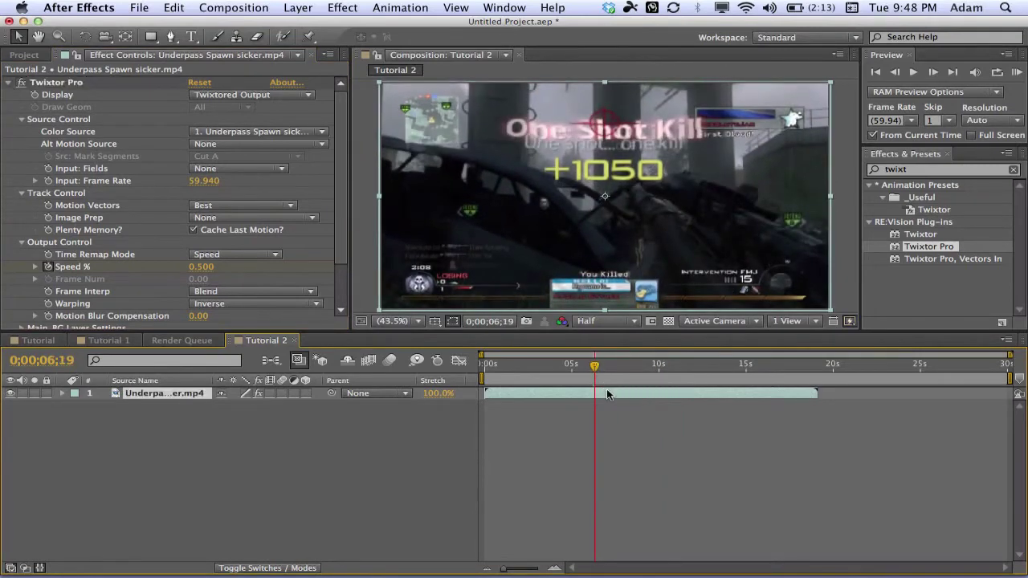
{"action": "key", "text": "u"}
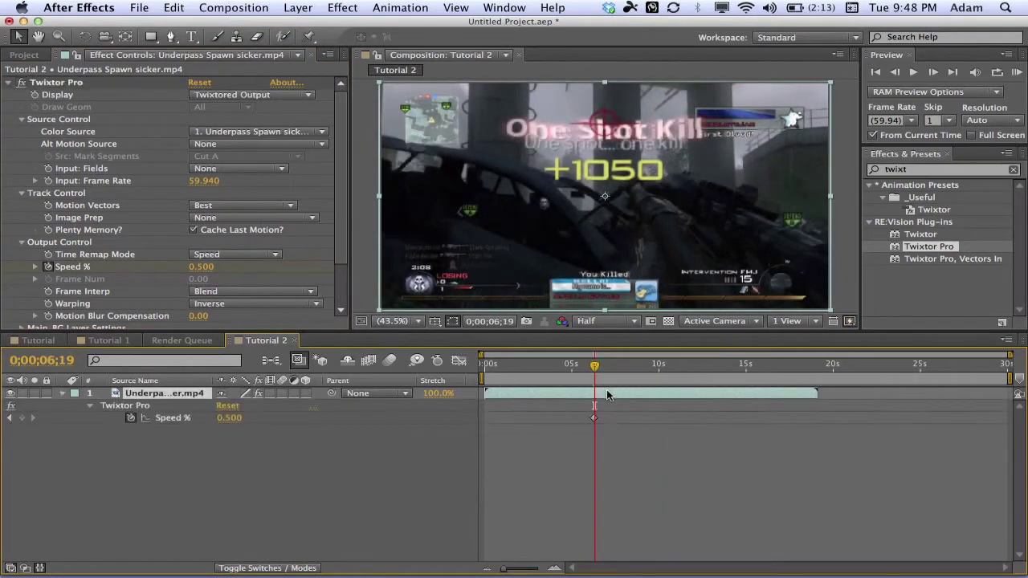
{"action": "left_click", "coordinate": [554, 566]}
{"action": "left_click", "coordinate": [554, 567]}
{"action": "left_click", "coordinate": [554, 567]}
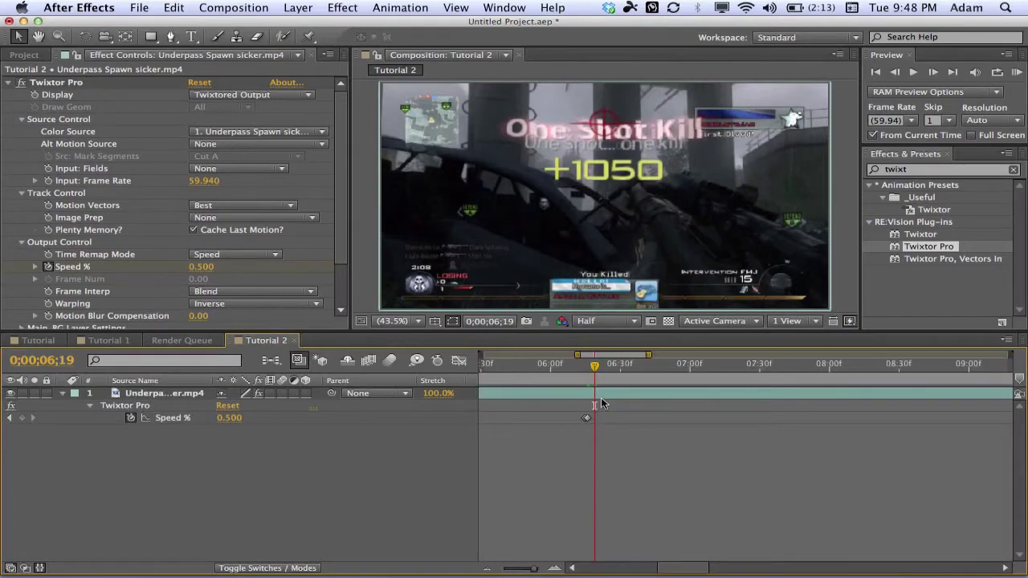
{"action": "left_click_drag", "start_coordinate": [588, 363], "coordinate": [585, 363]}
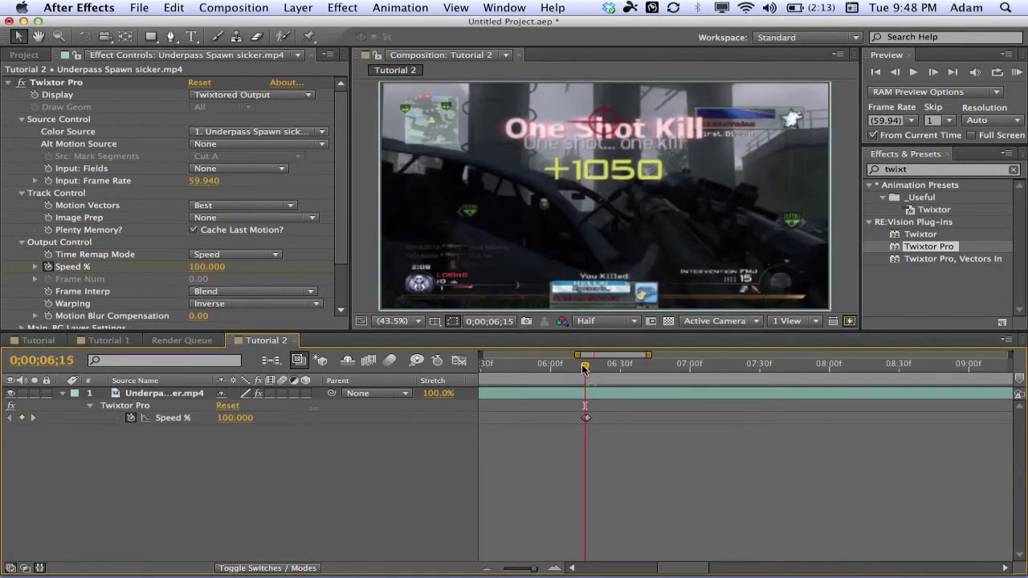
{"action": "left_click", "coordinate": [495, 567]}
- Apply the CC Light Burst 2.5 effect to the Underpass clip and collapse the Twixtor Pro settings
{"action": "left_click", "coordinate": [933, 313]}
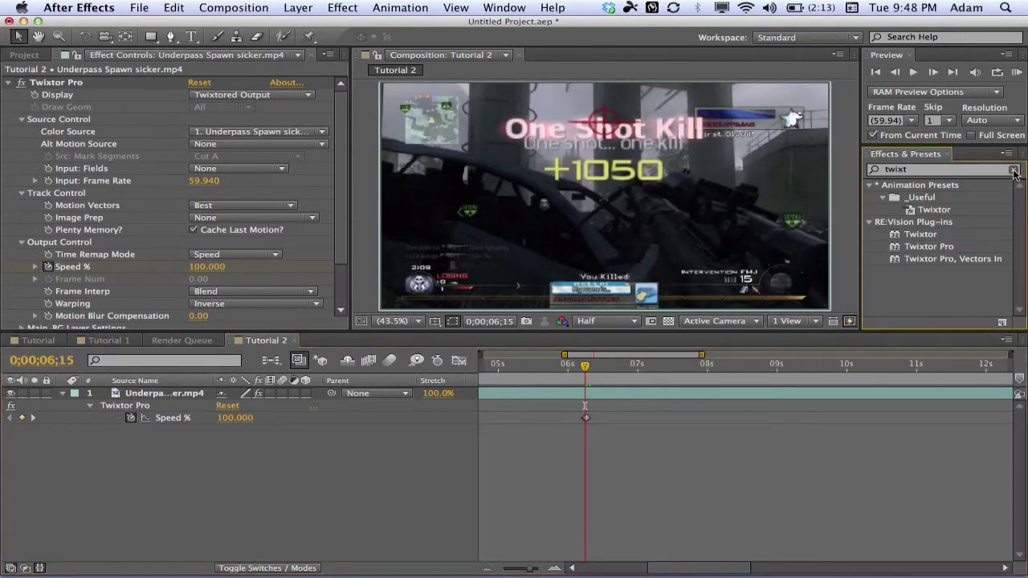
{"action": "left_click", "coordinate": [1014, 170]}
{"action": "type", "text": "cc light"}
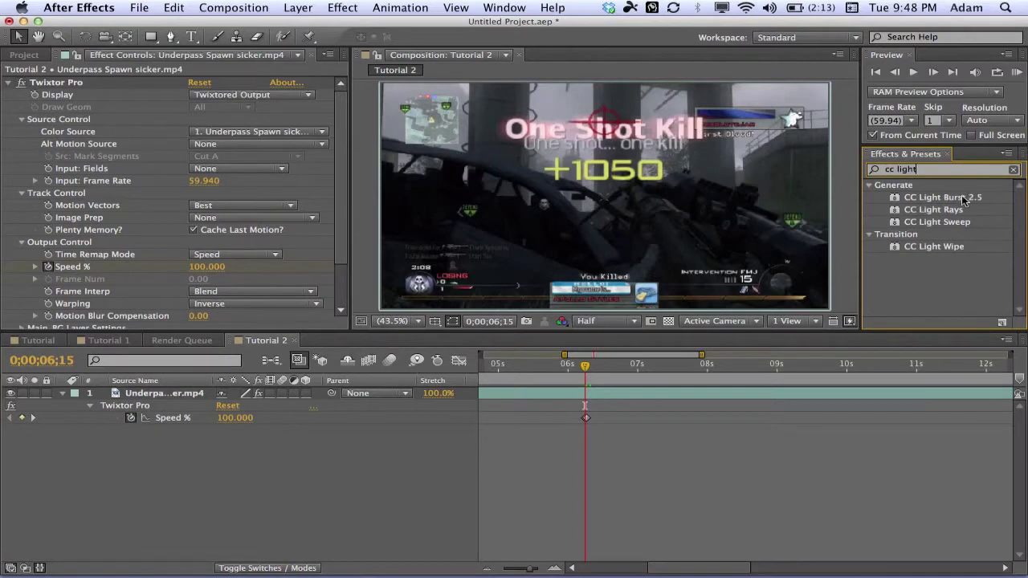
{"action": "left_click_drag", "start_coordinate": [963, 199], "coordinate": [609, 393]}
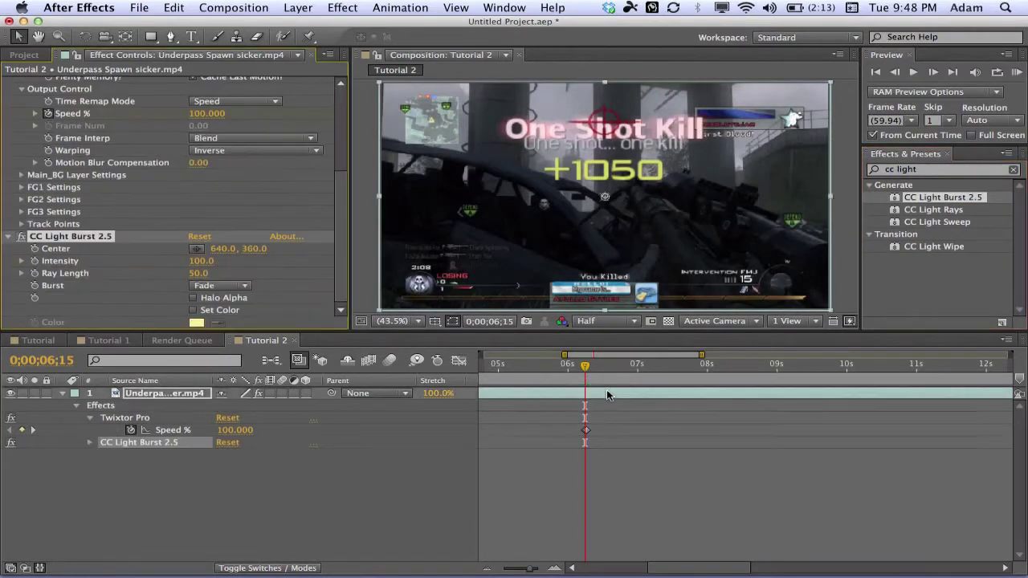
{"action": "scroll", "coordinate": [12, 157], "scroll_direction": "up", "scroll_amount": 4}
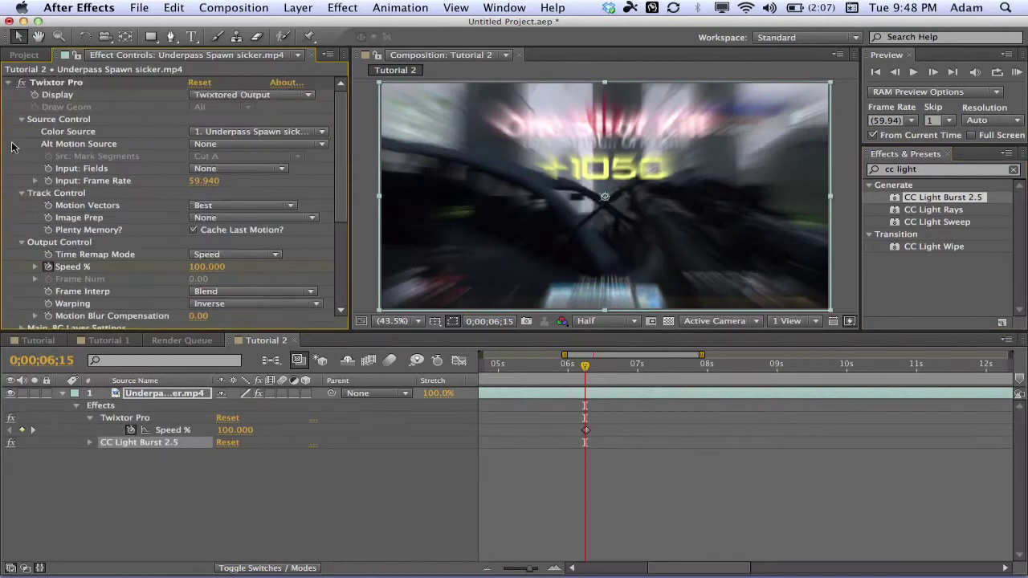
{"action": "left_click", "coordinate": [8, 82]}
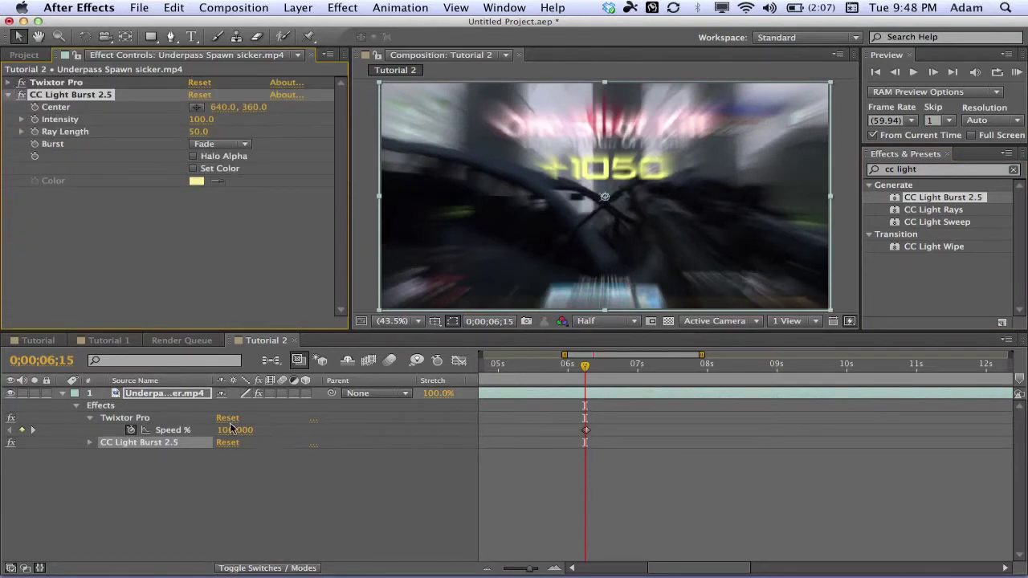
- Step back to 0;00;06;10 and enable keyframing for CC Light Burst 2.5's Intensity and Ray Length
{"action": "left_click", "coordinate": [895, 74]}
{"action": "left_click", "coordinate": [896, 74]}
{"action": "left_click", "coordinate": [896, 73]}
{"action": "left_click", "coordinate": [896, 74]}
{"action": "left_click", "coordinate": [896, 74]}
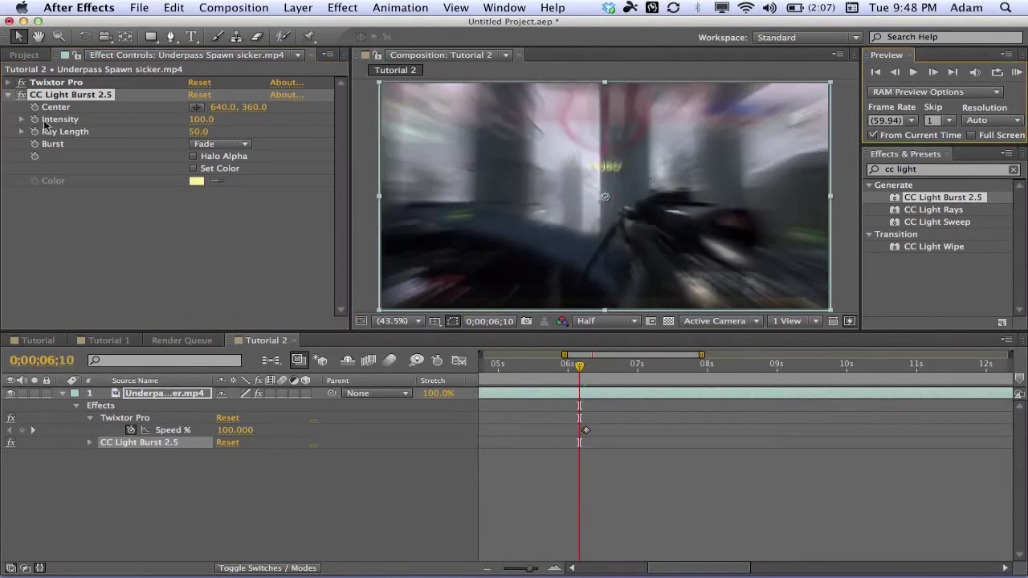
{"action": "left_click", "coordinate": [35, 119]}
{"action": "left_click", "coordinate": [34, 131]}
- Set CC Light Burst 2.5's Intensity and Ray Length both to 0 at 0;00;06;10
{"action": "left_click", "coordinate": [201, 119]}
{"action": "type", "text": "0"}
{"action": "key", "text": "Return"}
{"action": "left_click_drag", "start_coordinate": [213, 133], "coordinate": [173, 131]}
{"action": "left_click", "coordinate": [201, 130]}
{"action": "type", "text": "0"}
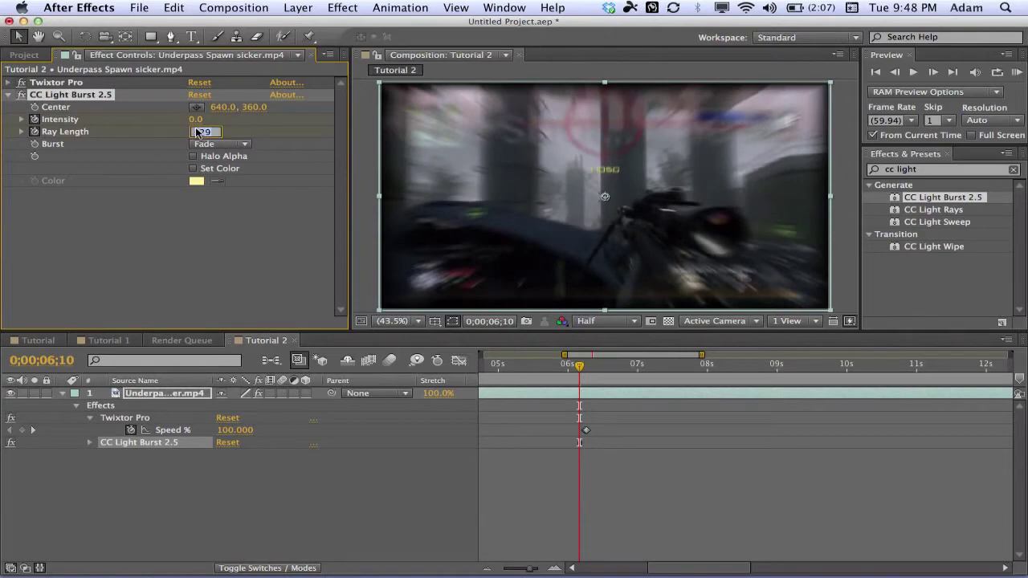
{"action": "key", "text": "Return"}
{"action": "left_click", "coordinate": [663, 469]}
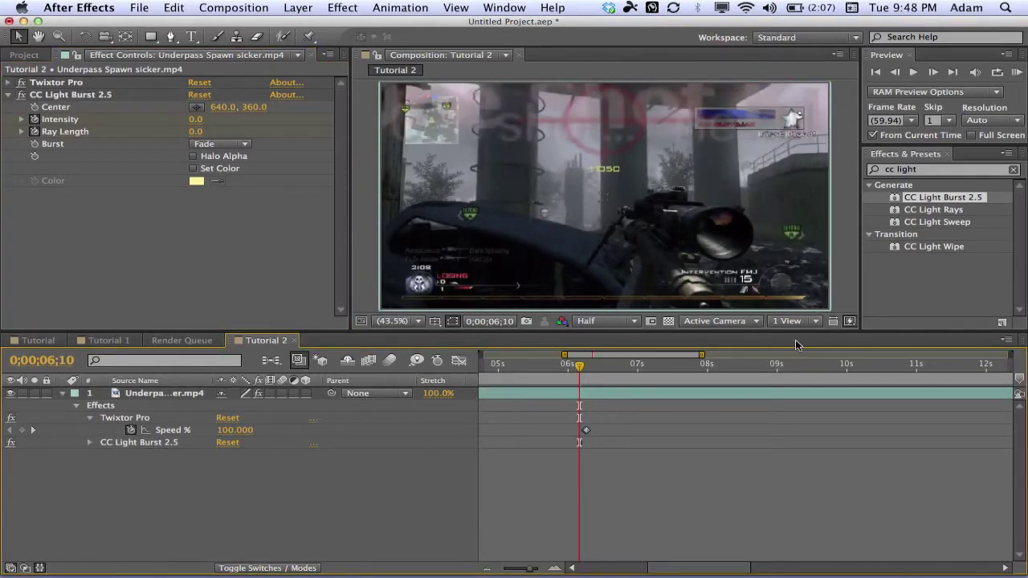
- Jump ahead to 0;00;06;20 and set CC Light Burst 2.5's Intensity to 100
{"action": "key", "text": "shift+Page_Down"}
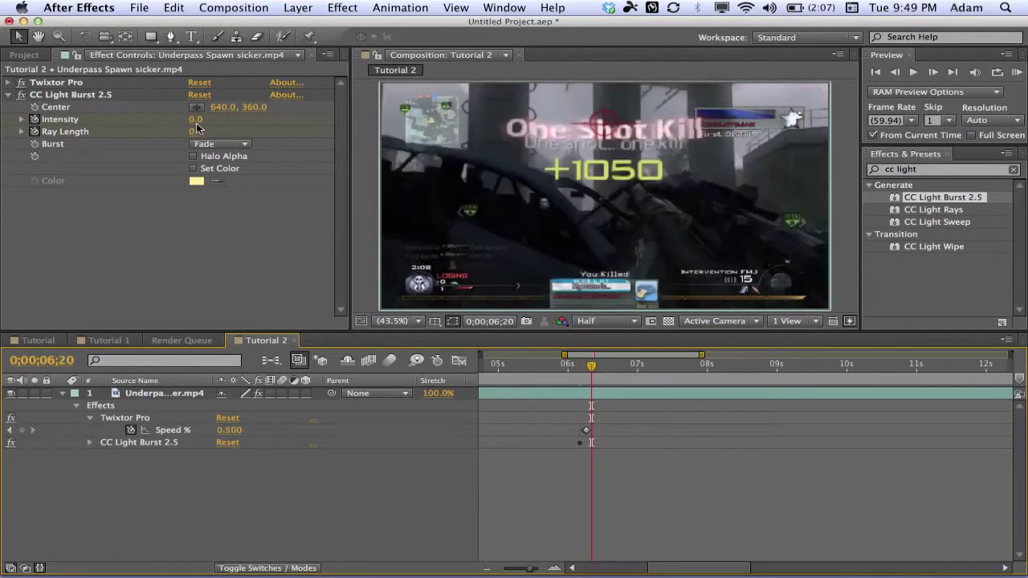
{"action": "left_click", "coordinate": [196, 119]}
{"action": "type", "text": "100"}
{"action": "key", "text": "Return"}
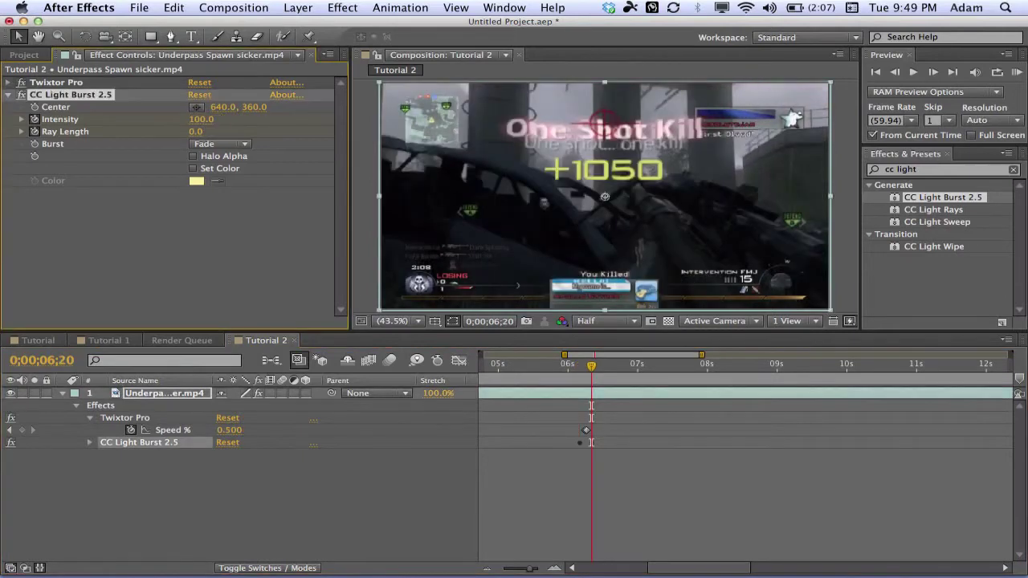
- Set CC Light Burst 2.5's Ray Length to 50 at 0;00;06;20
{"action": "left_click", "coordinate": [195, 132]}
{"action": "type", "text": "50"}
{"action": "key", "text": "Return"}
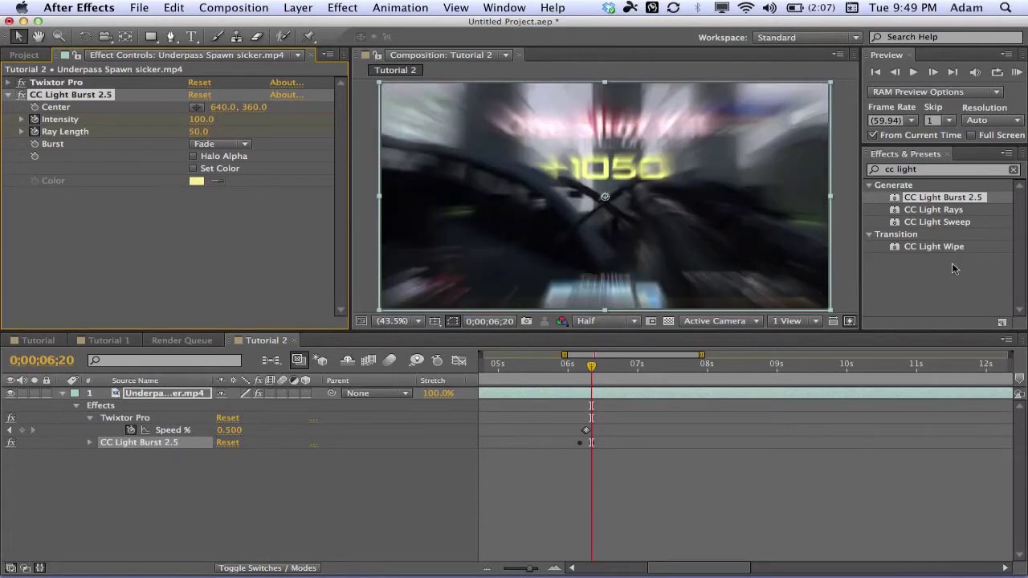
- Search the effects for "brightness" and apply Brightness & Contrast to the Underpass clip
{"action": "left_click", "coordinate": [957, 310]}
{"action": "left_click", "coordinate": [1015, 170]}
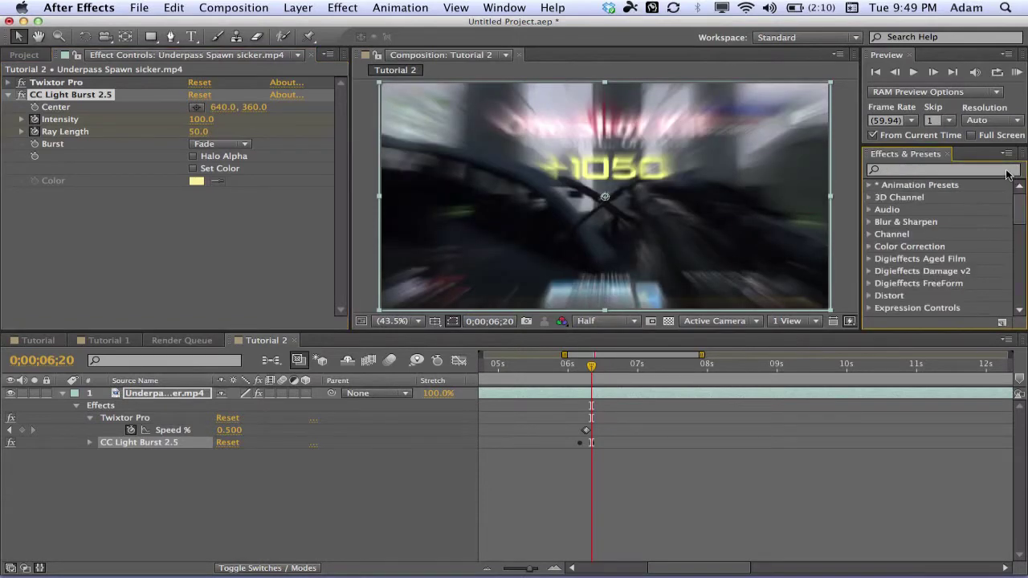
{"action": "type", "text": "brig"}
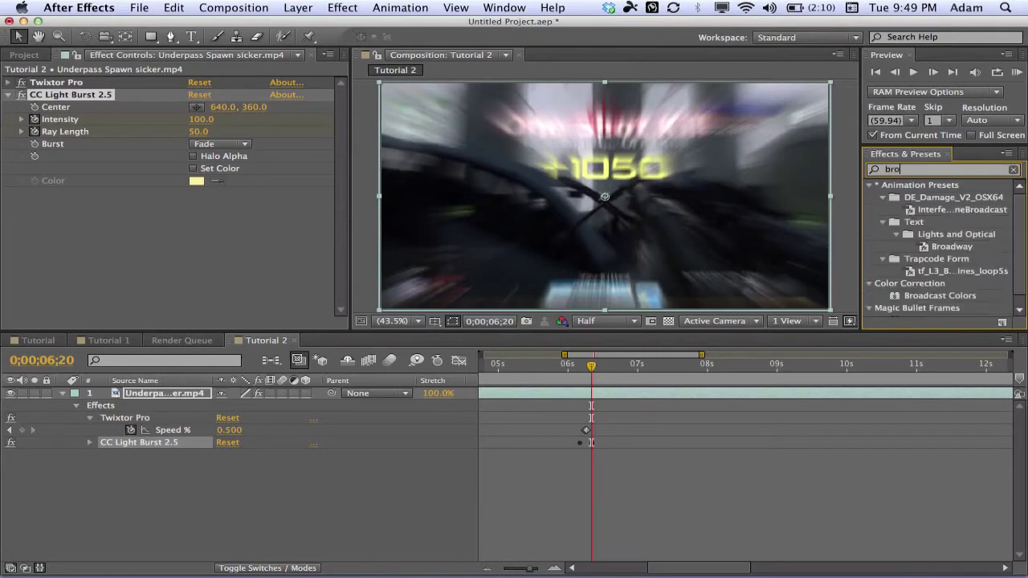
{"action": "type", "text": "htne"}
{"action": "left_click_drag", "start_coordinate": [959, 197], "coordinate": [160, 239]}
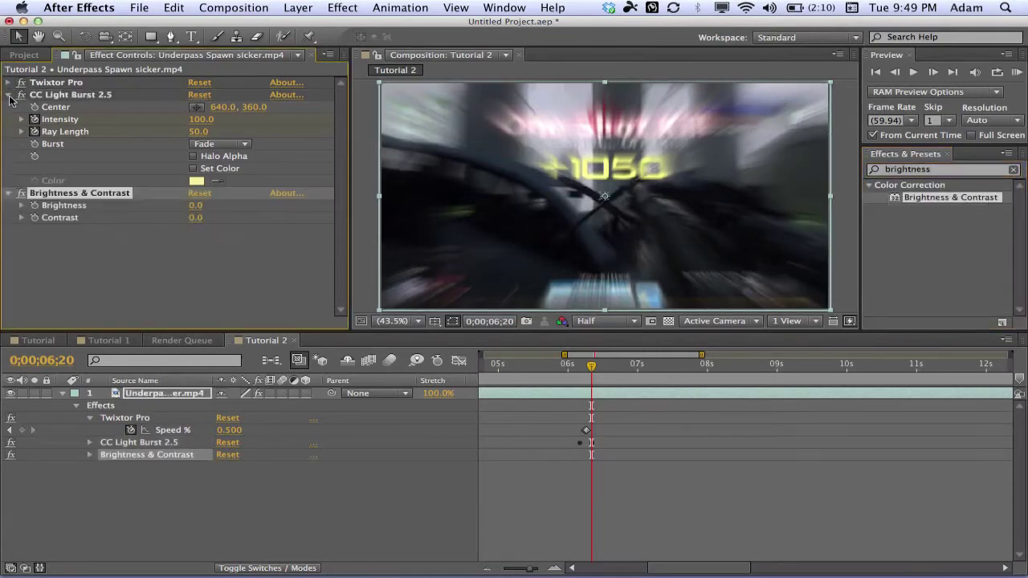
- Enable keyframing for Brightness & Contrast's Brightness and Contrast at 0;00;06;10, and move the current time to 0;00;06;20
{"action": "left_click", "coordinate": [10, 95]}
{"action": "key", "text": "e"}
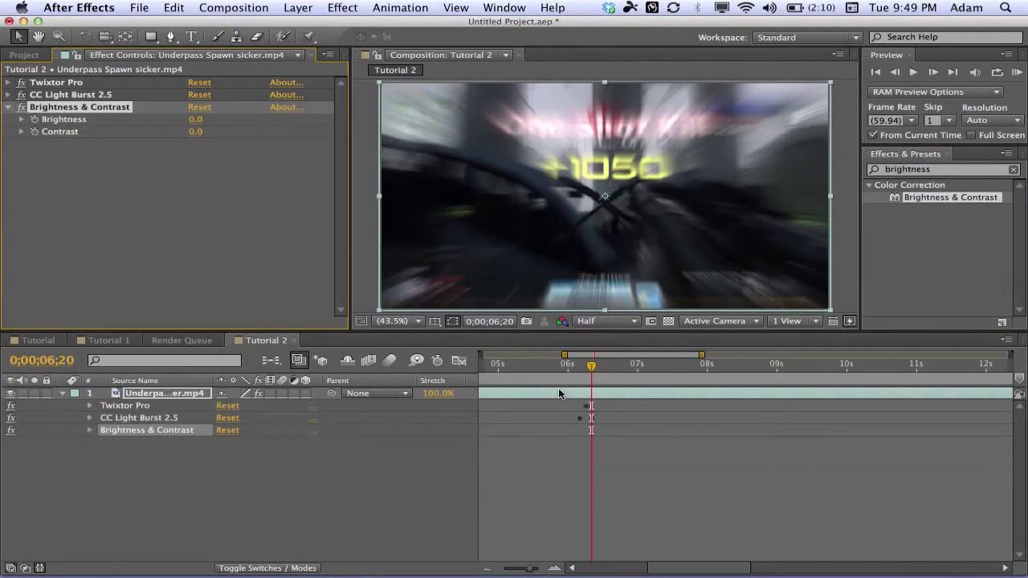
{"action": "key", "text": "u"}
{"action": "left_click_drag", "start_coordinate": [591, 370], "coordinate": [579, 368]}
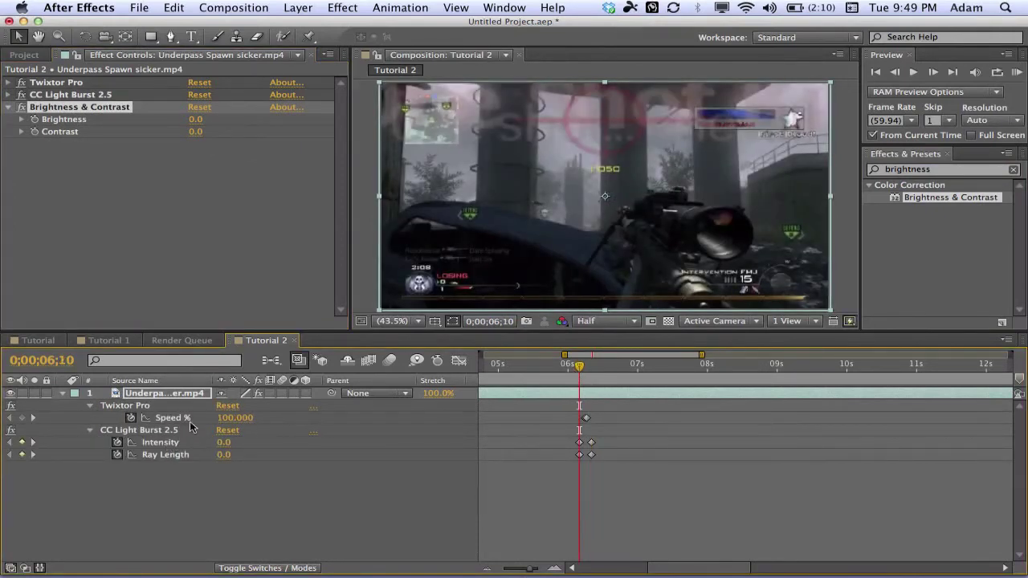
{"action": "left_click", "coordinate": [37, 133]}
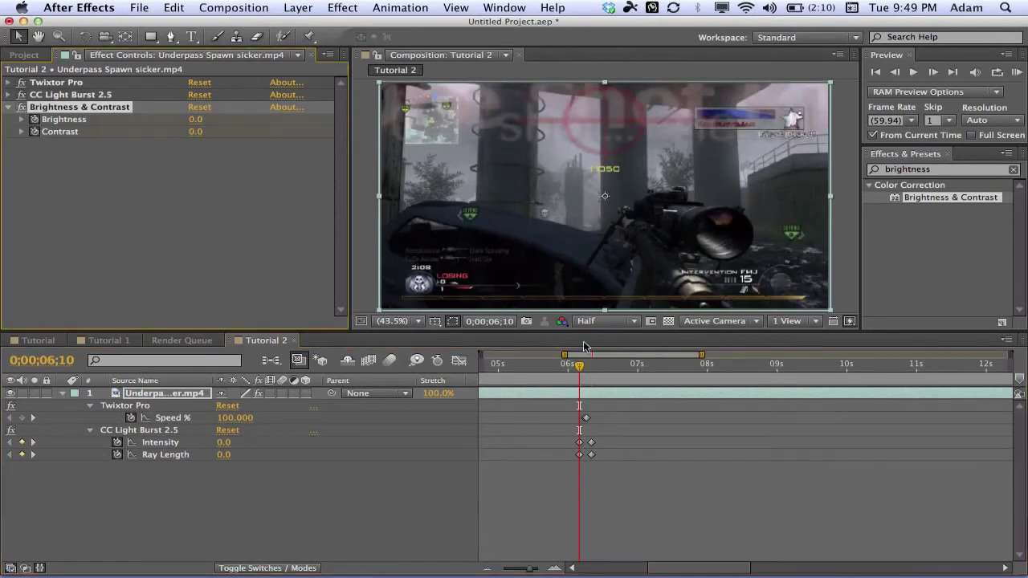
{"action": "left_click_drag", "start_coordinate": [580, 367], "coordinate": [591, 367]}
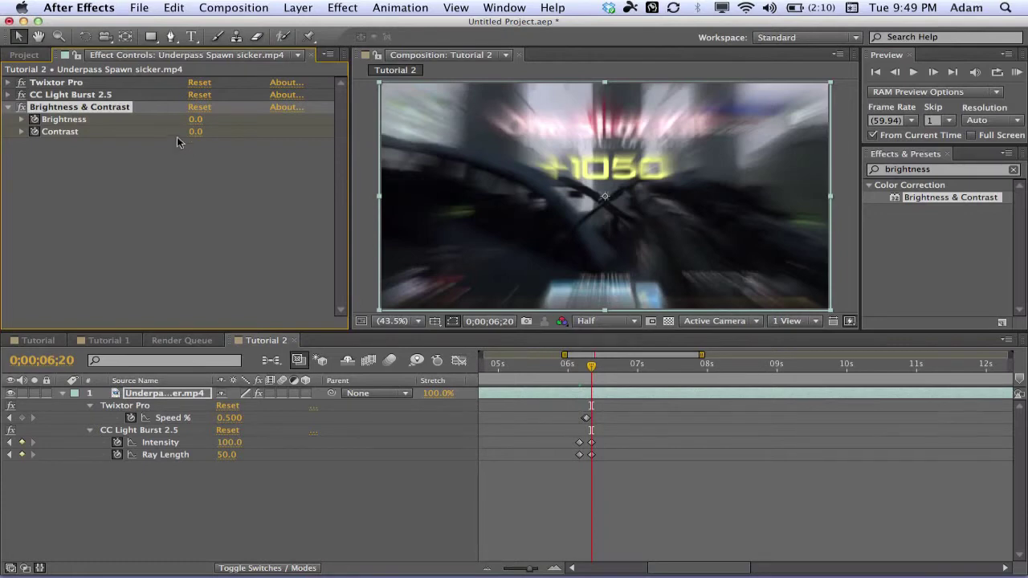
- Check the Underpass clip's Brightness & Contrast keyframes in the Tutorial 1 composition and return to Tutorial 2
{"action": "left_click", "coordinate": [195, 119]}
{"action": "left_click", "coordinate": [109, 340]}
{"action": "left_click", "coordinate": [154, 417]}
{"action": "left_click", "coordinate": [157, 407]}
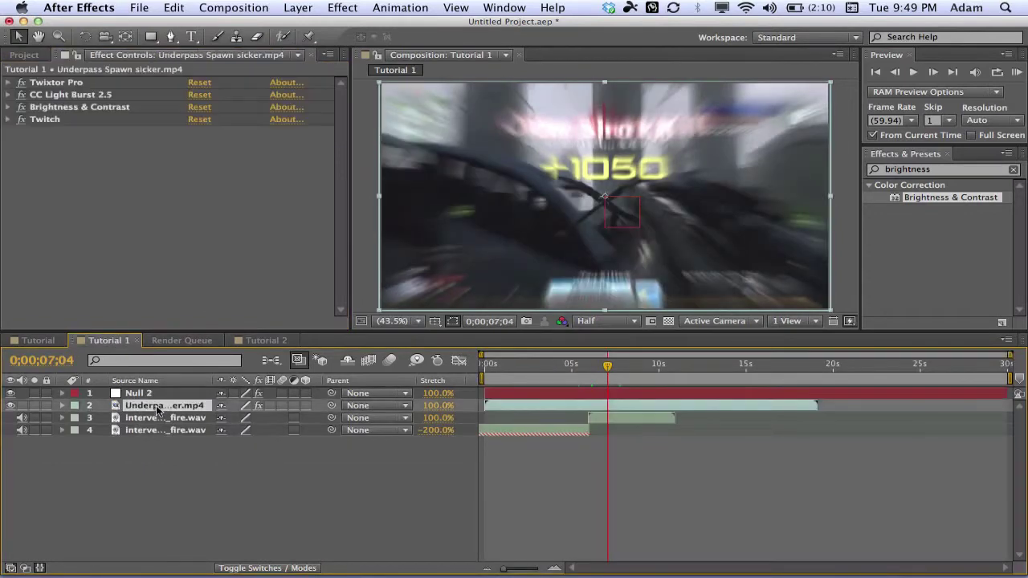
{"action": "key", "text": "u"}
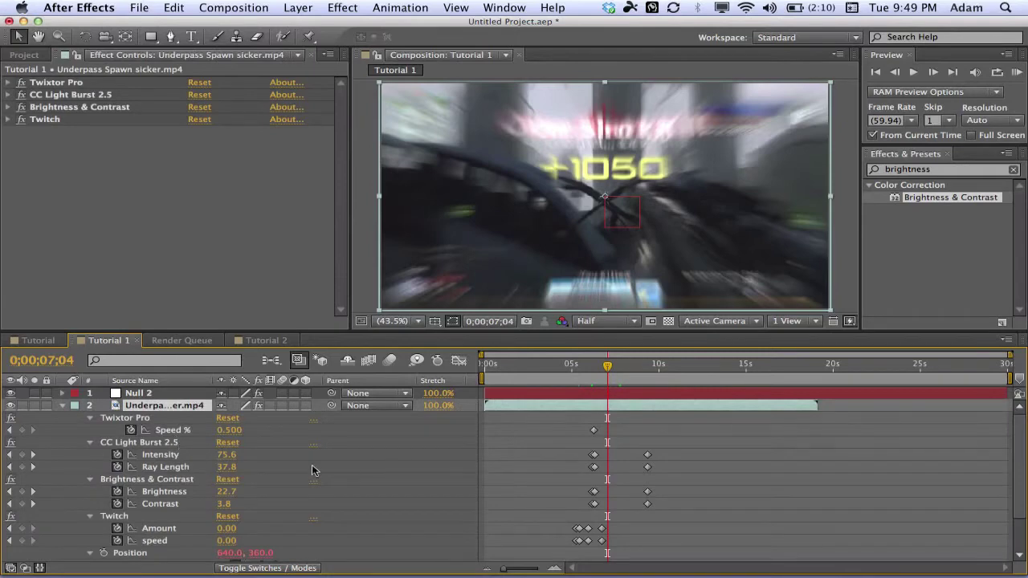
{"action": "left_click_drag", "start_coordinate": [610, 366], "coordinate": [595, 367]}
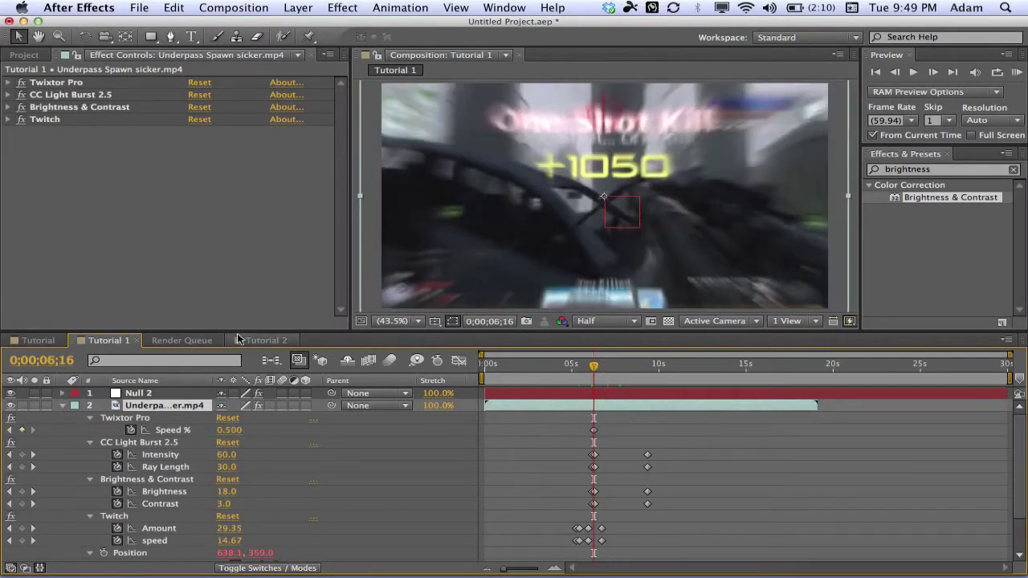
{"action": "left_click", "coordinate": [249, 340]}
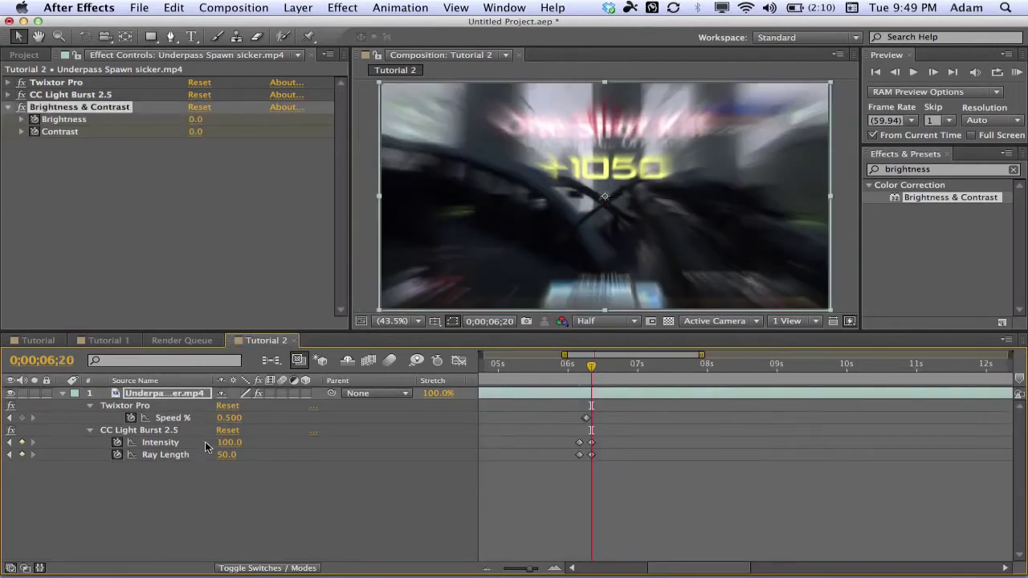
- Set Brightness to 30 and Contrast to 5 in Brightness & Contrast at 0;00;06;20
{"action": "left_click", "coordinate": [197, 119]}
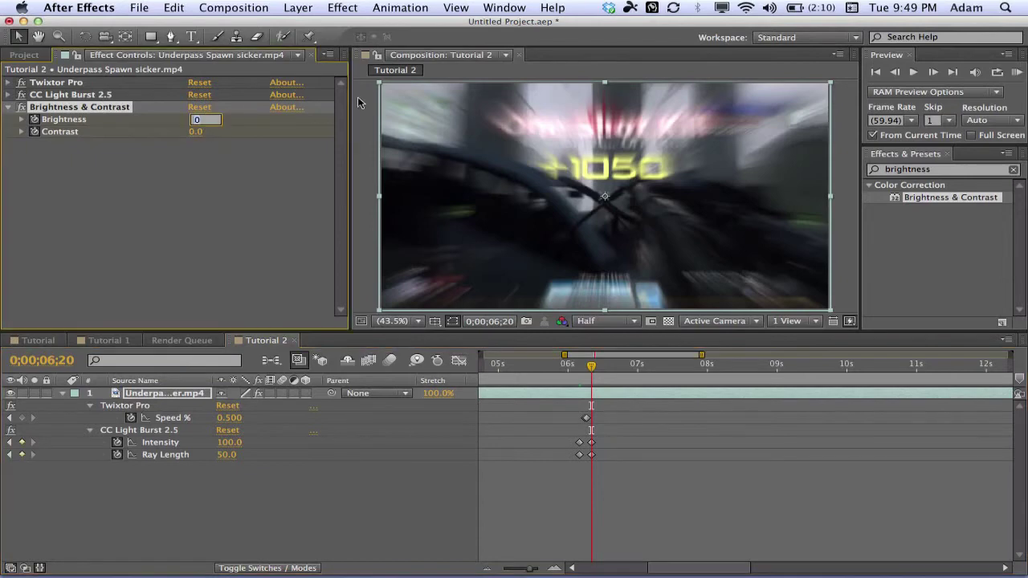
{"action": "type", "text": "30"}
{"action": "key", "text": "Return"}
{"action": "left_click", "coordinate": [195, 133]}
{"action": "type", "text": "5"}
{"action": "key", "text": "Return"}
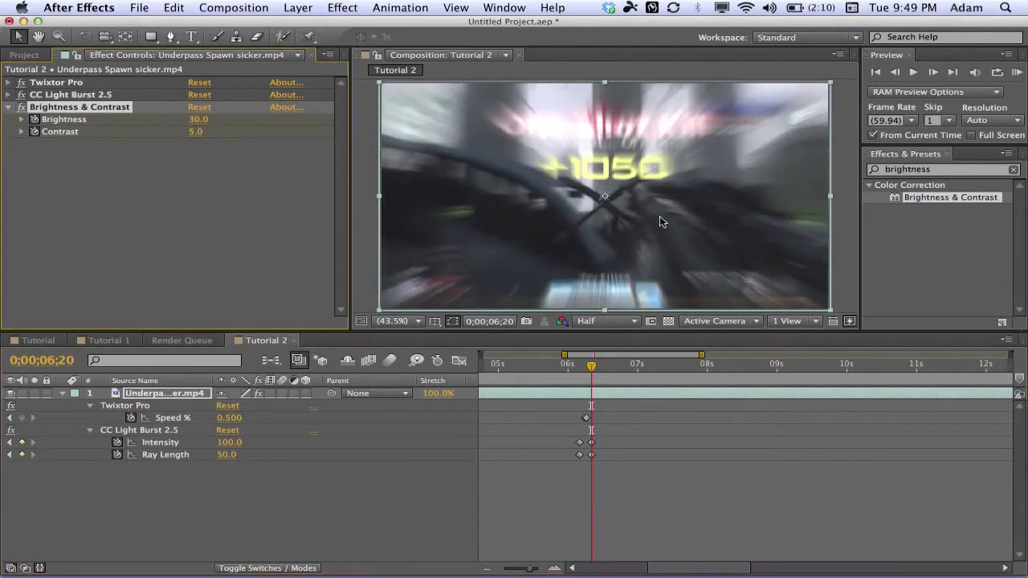
- Reveal all keyframed properties of the Underpass layer in the timeline, including Brightness and Contrast
{"action": "left_click", "coordinate": [191, 383]}
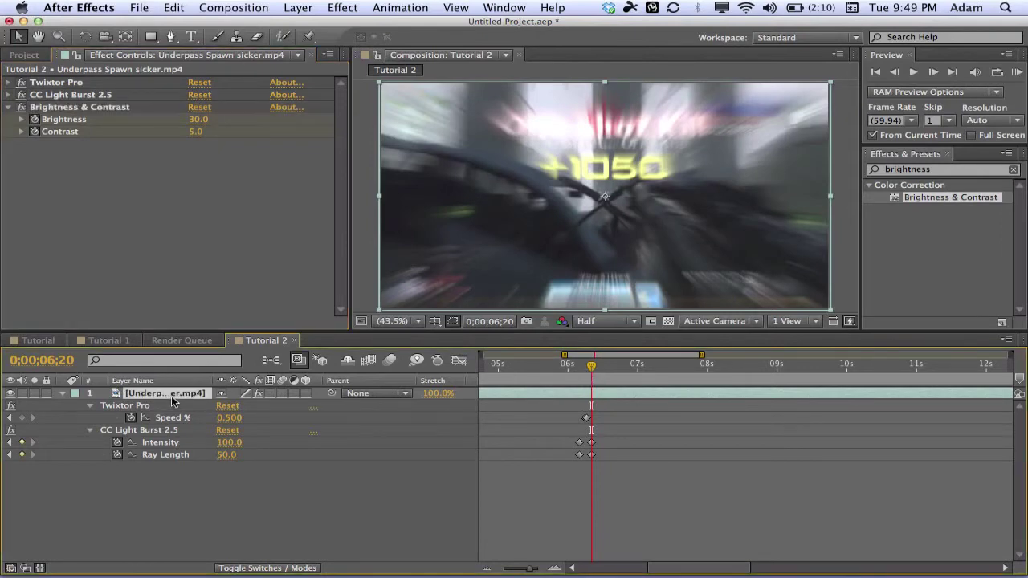
{"action": "key", "text": "u"}
{"action": "key", "text": "u"}
{"action": "key", "text": "u"}
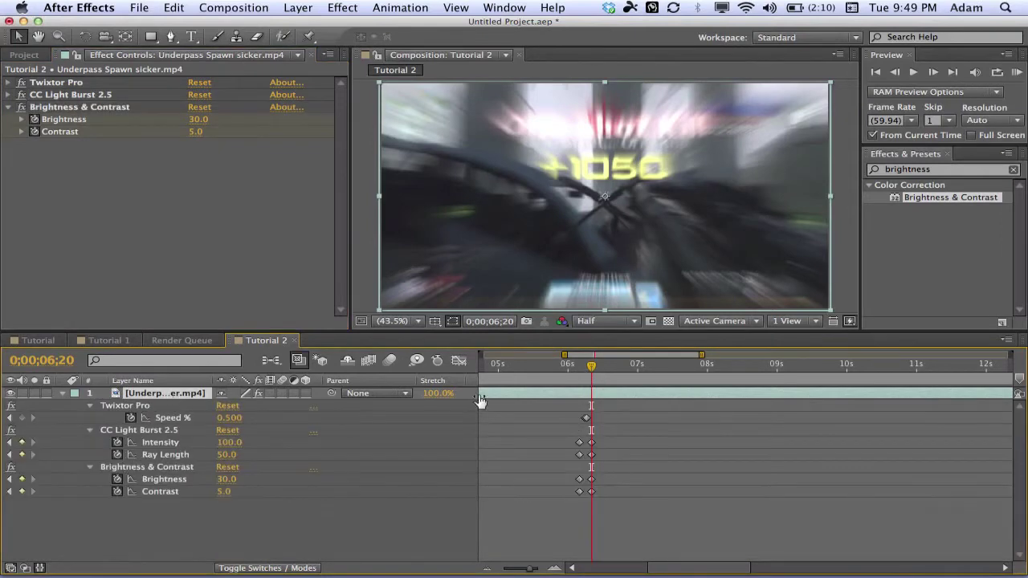
- Clear the effects search and put away the clip's effect settings so the project's files are shown
{"action": "left_click", "coordinate": [961, 267]}
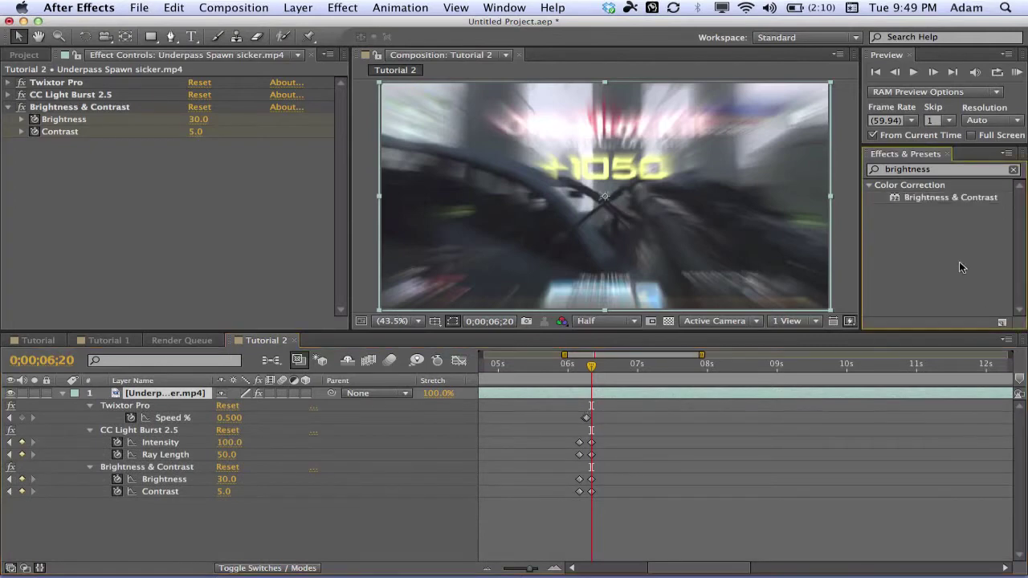
{"action": "left_click", "coordinate": [1014, 171]}
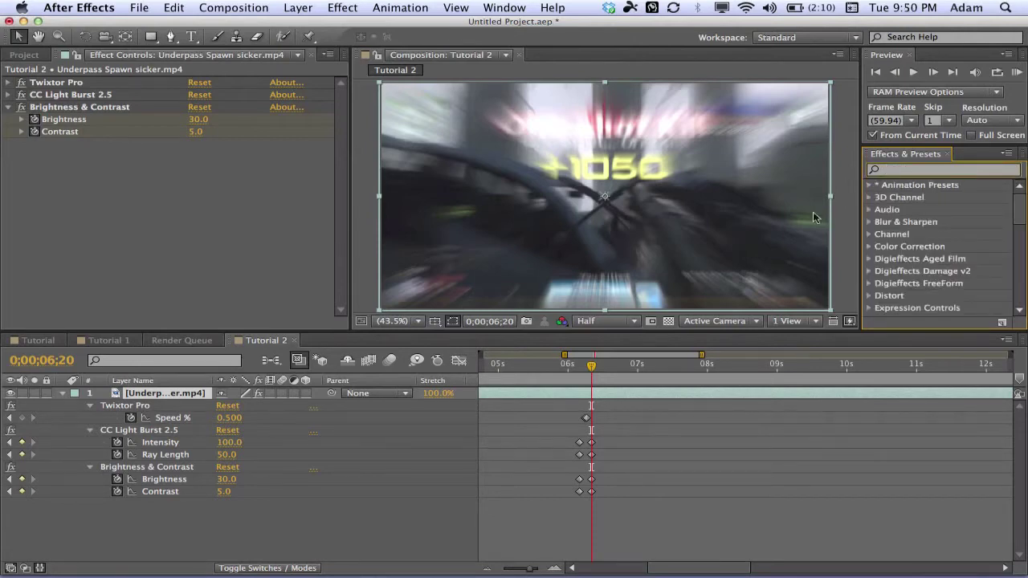
{"action": "left_click", "coordinate": [95, 251]}
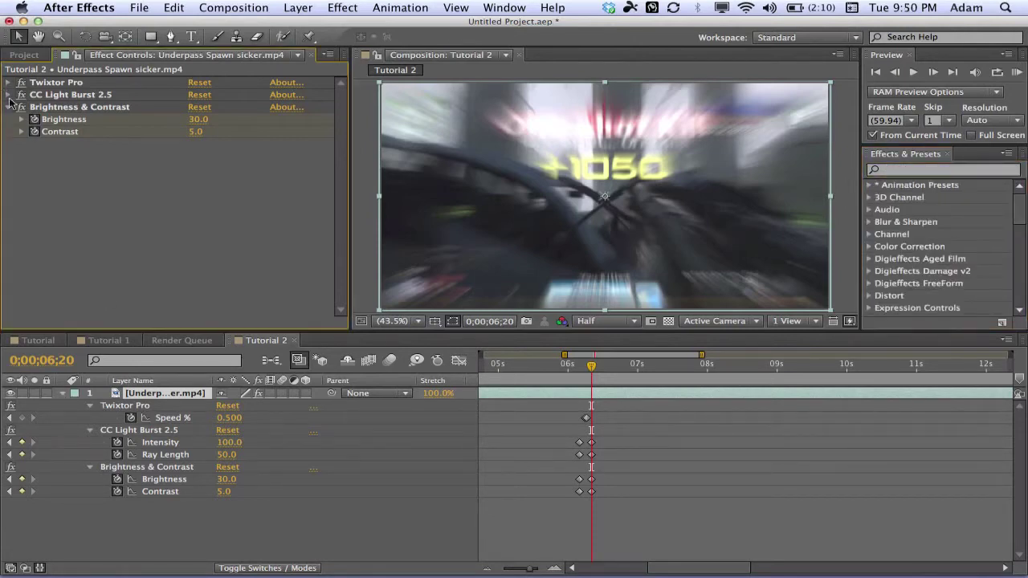
{"action": "left_click", "coordinate": [7, 107]}
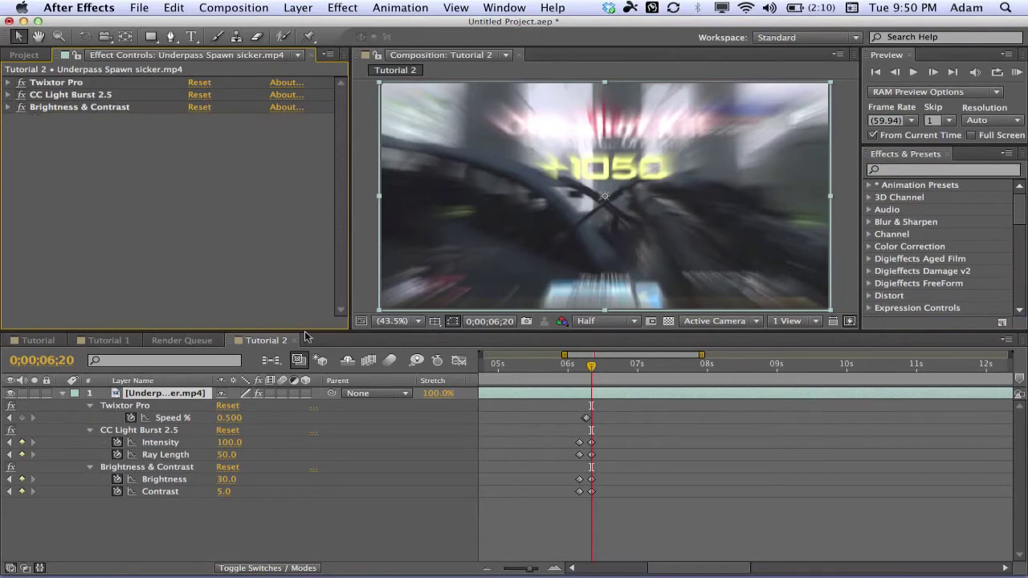
{"action": "left_click", "coordinate": [310, 55]}
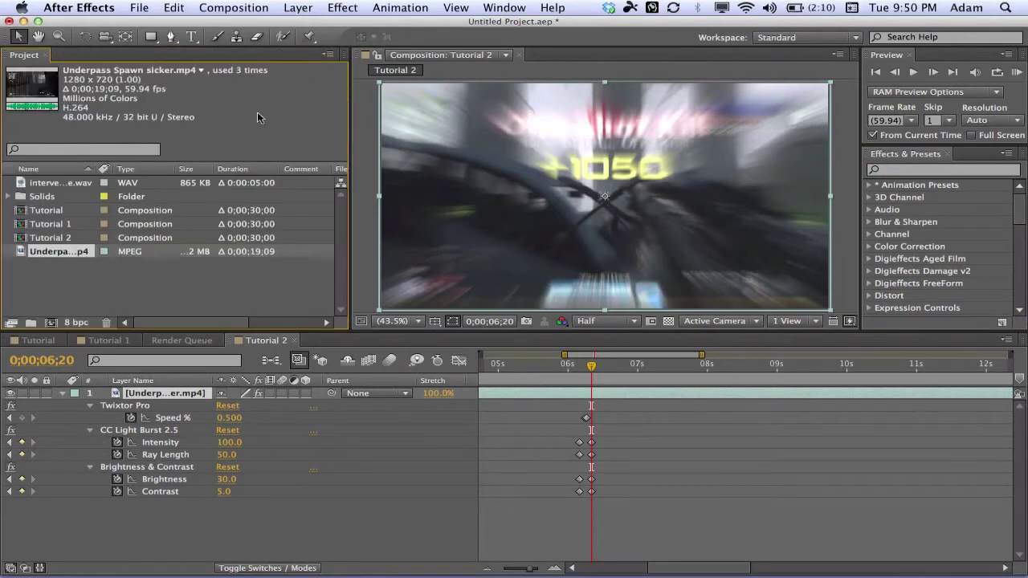
- Add intervention_fire.wav below the Underpass clip and align its start with the gunshot at 0;00;05;57
{"action": "left_click_drag", "start_coordinate": [592, 366], "coordinate": [573, 371]}
{"action": "left_click_drag", "start_coordinate": [570, 370], "coordinate": [565, 370]}
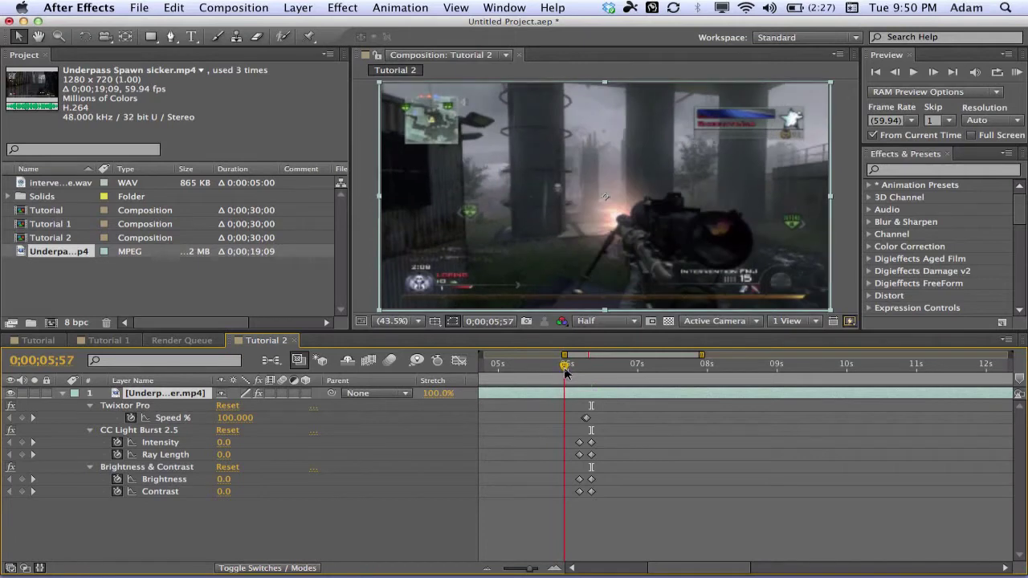
{"action": "left_click", "coordinate": [647, 537]}
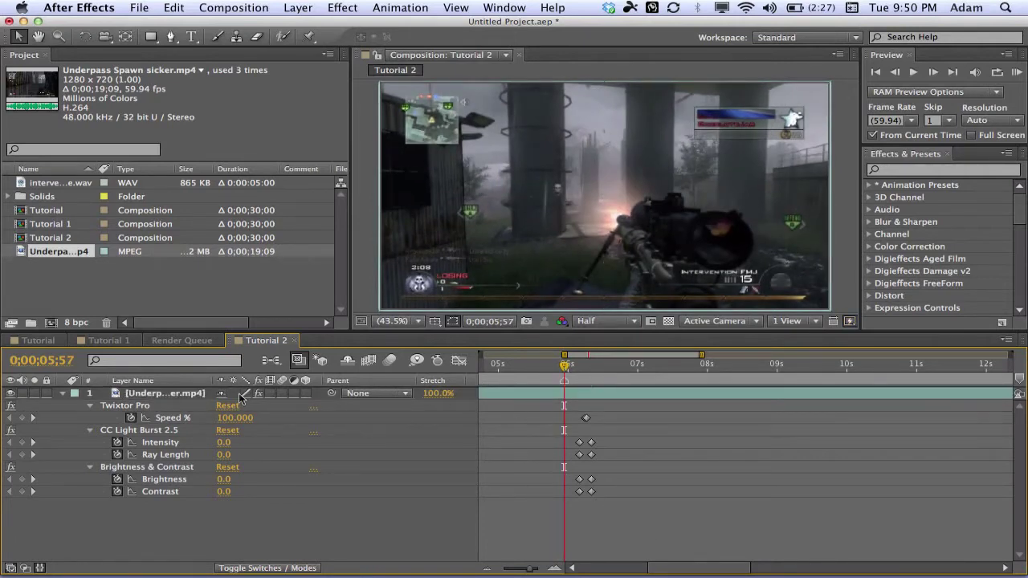
{"action": "left_click", "coordinate": [93, 268]}
{"action": "left_click_drag", "start_coordinate": [69, 177], "coordinate": [411, 530]}
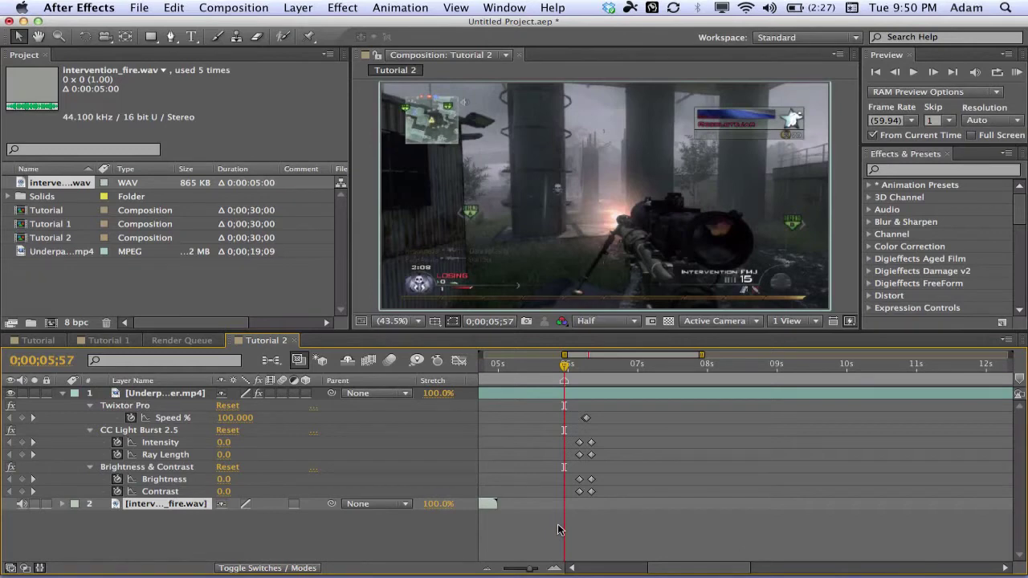
{"action": "key", "text": "bracketleft"}
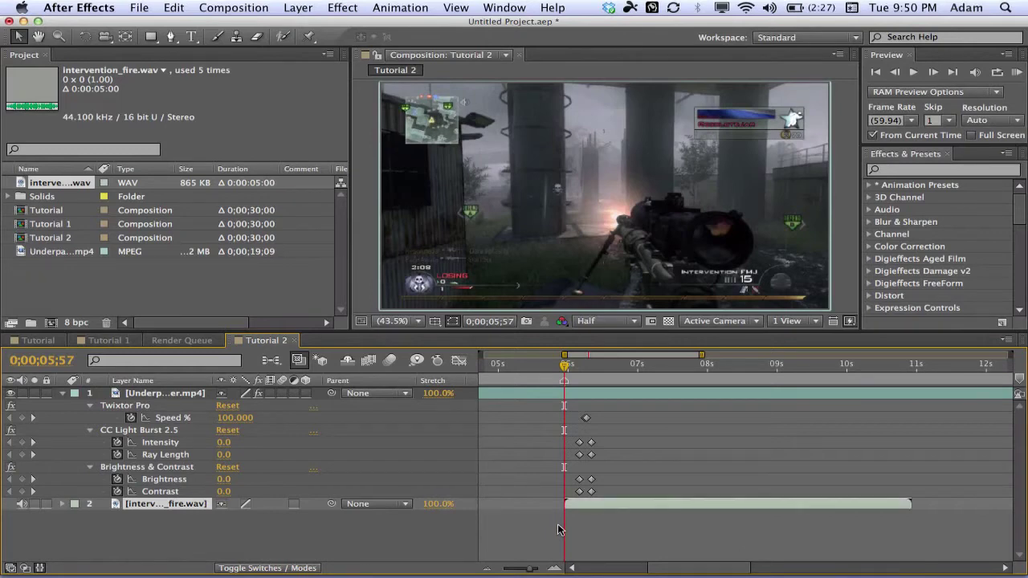
- Examine the waveform of the intervention_fire.wav layer and collapse it again
{"action": "key", "text": "l"}
{"action": "key", "text": "l"}
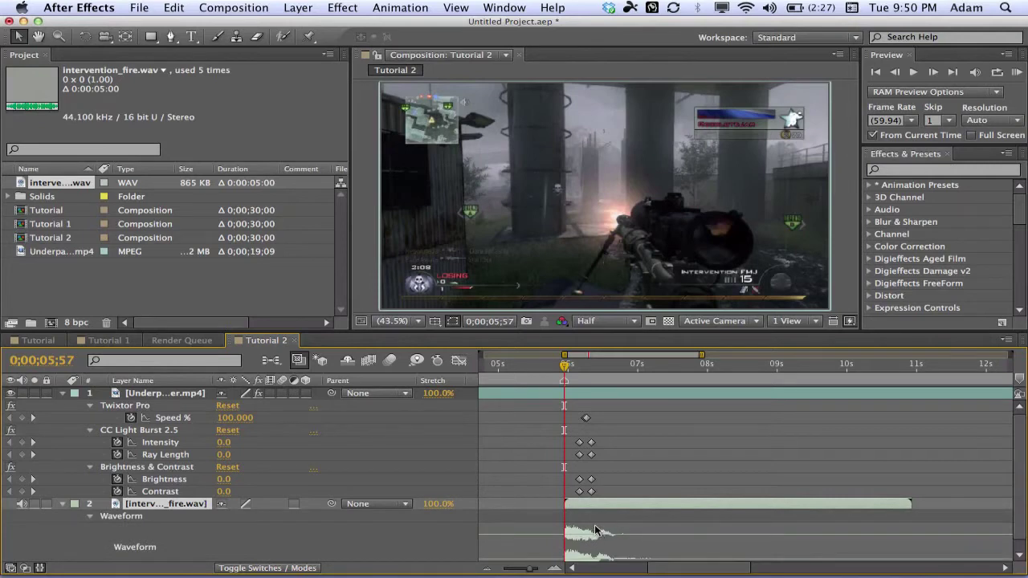
{"action": "key", "text": "l"}
{"action": "key", "text": "l"}
{"action": "left_click", "coordinate": [613, 492]}
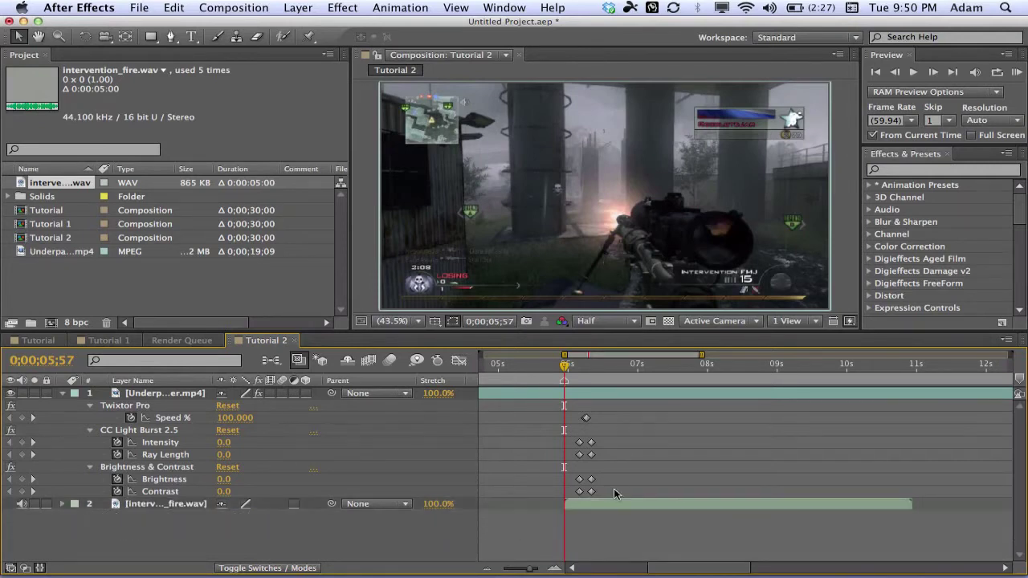
- Add a second intervention_fire.wav layer at the bottom of the composition and enable time remapping on it
{"action": "left_click_drag", "start_coordinate": [663, 568], "coordinate": [620, 568]}
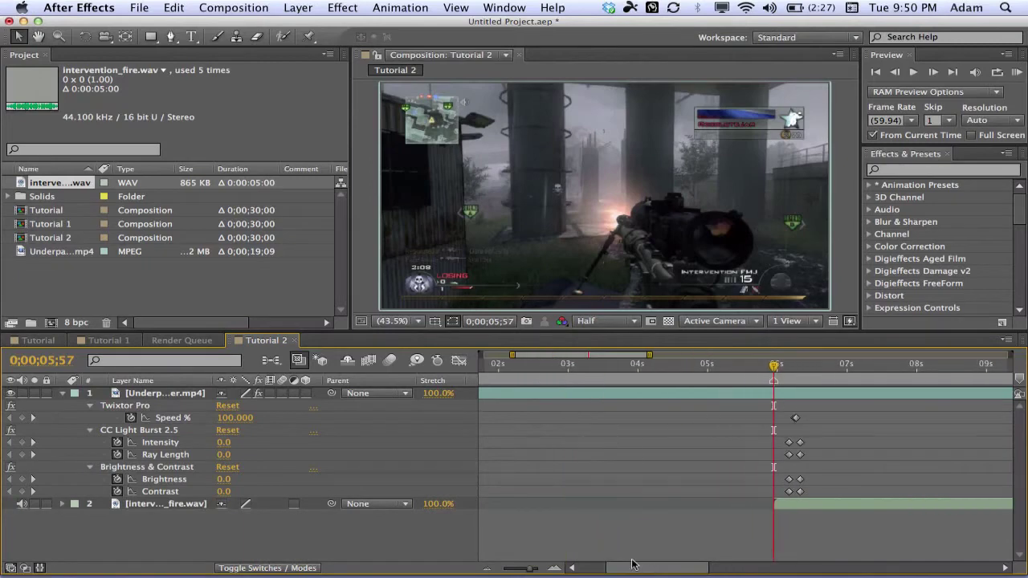
{"action": "left_click_drag", "start_coordinate": [47, 187], "coordinate": [222, 518]}
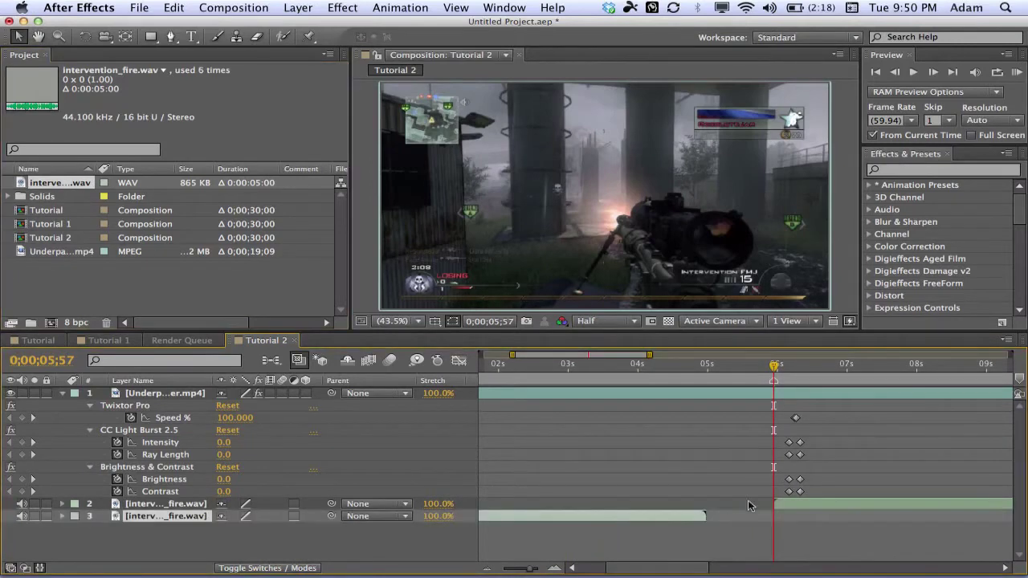
{"action": "right_click", "coordinate": [610, 517]}
{"action": "mouse_move", "coordinate": [743, 221]}
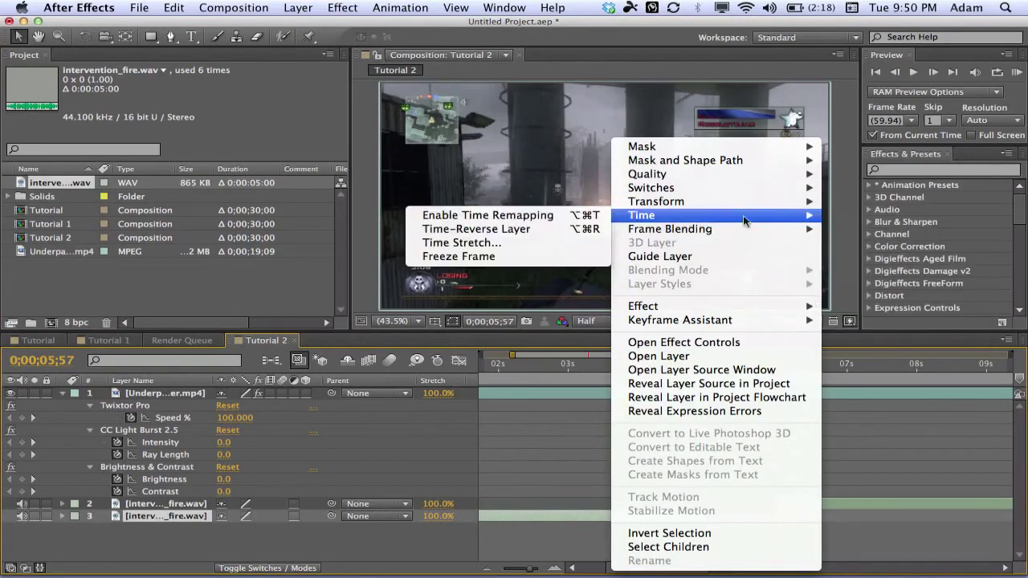
{"action": "left_click", "coordinate": [588, 218]}
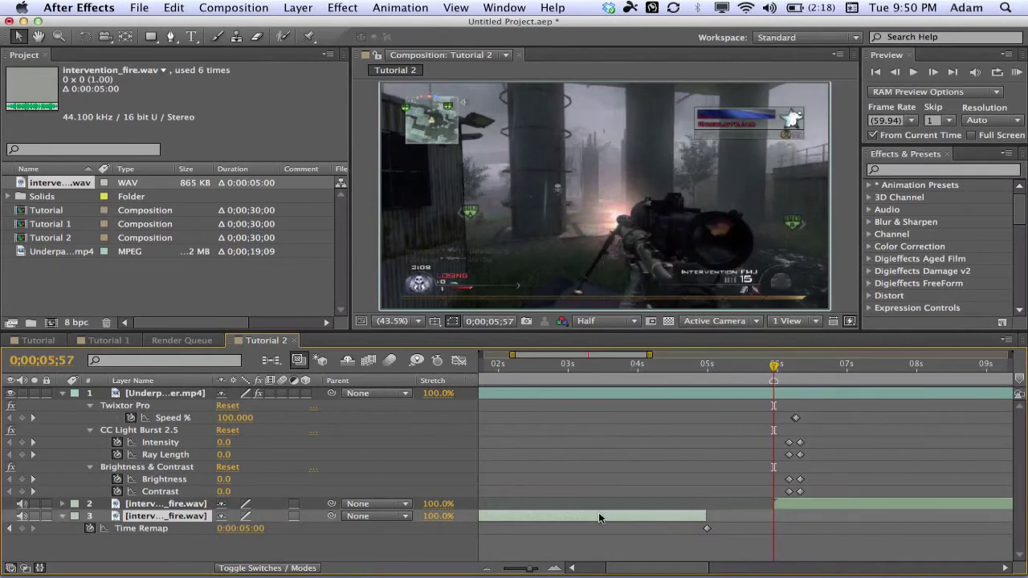
- Time-reverse the second intervention_fire.wav layer and display its waveform
{"action": "right_click", "coordinate": [599, 512]}
{"action": "mouse_move", "coordinate": [657, 215]}
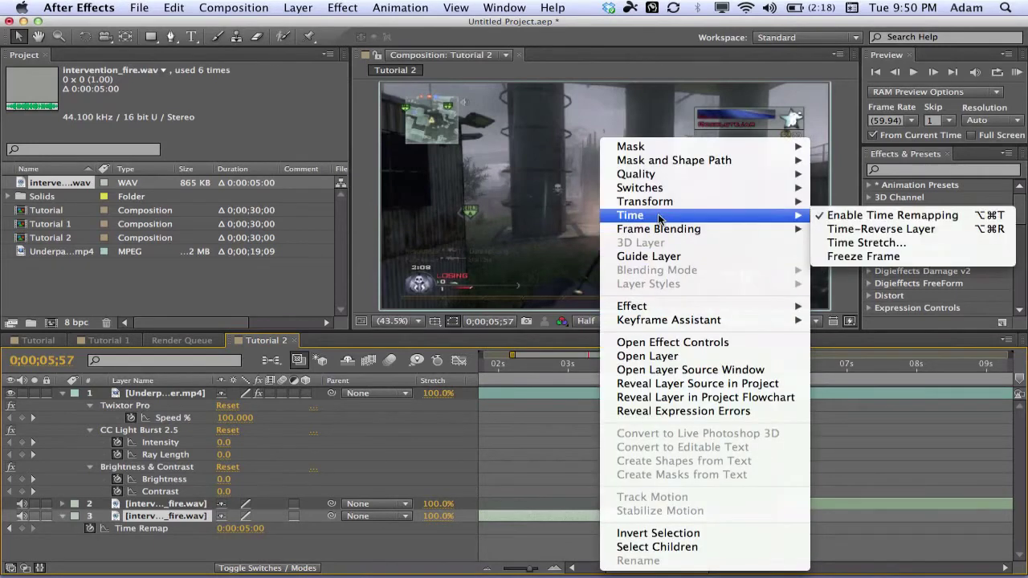
{"action": "left_click", "coordinate": [857, 229]}
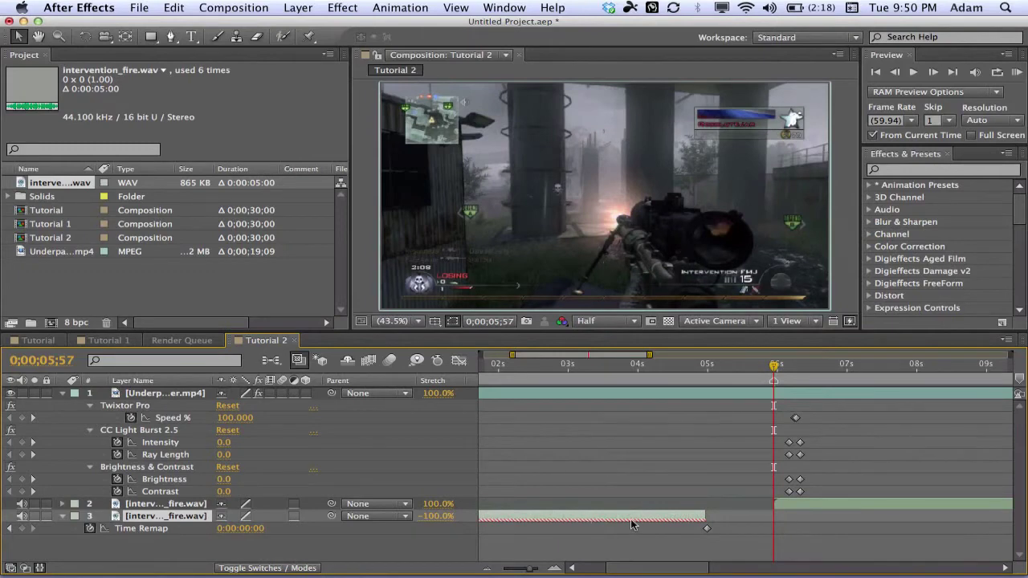
{"action": "key", "text": "u"}
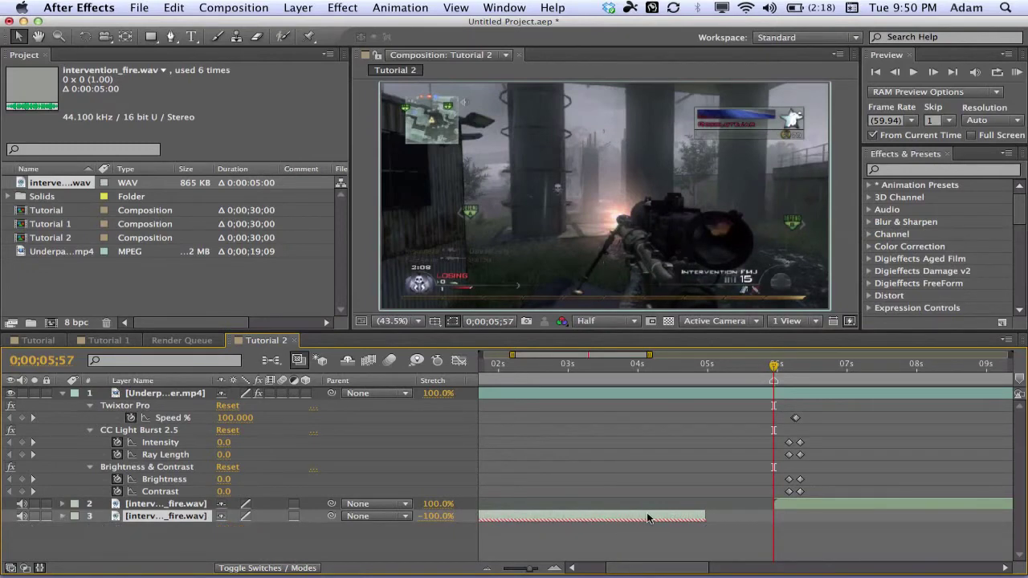
{"action": "key", "text": "l"}
{"action": "key", "text": "l"}
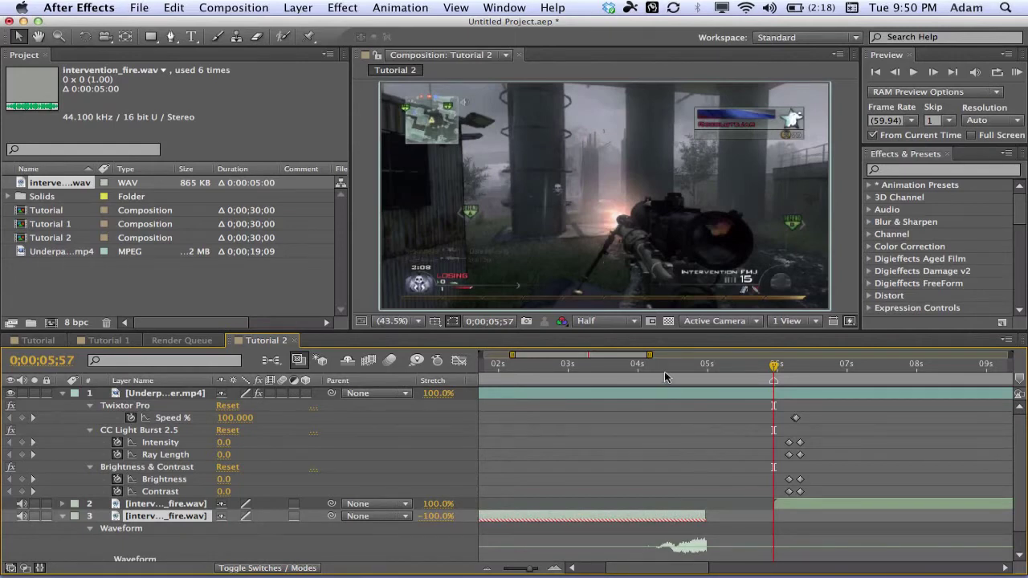
- Set the reversed intervention_fire.wav layer's stretch factor to -200, shift it to end around the gunshot at 0;00;05;57, and collapse it
{"action": "right_click", "coordinate": [337, 386]}
{"action": "mouse_move", "coordinate": [383, 427]}
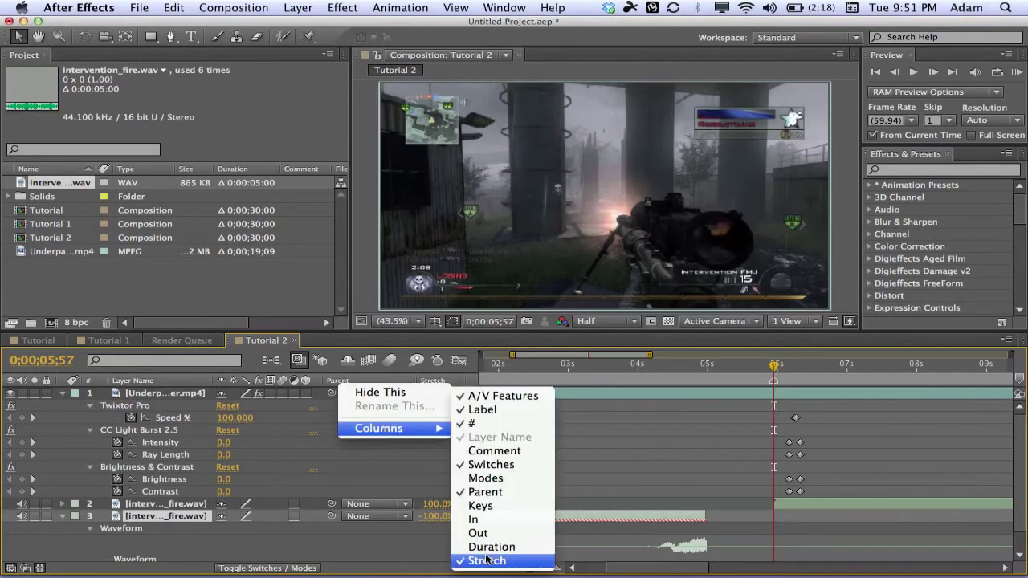
{"action": "left_click", "coordinate": [404, 553]}
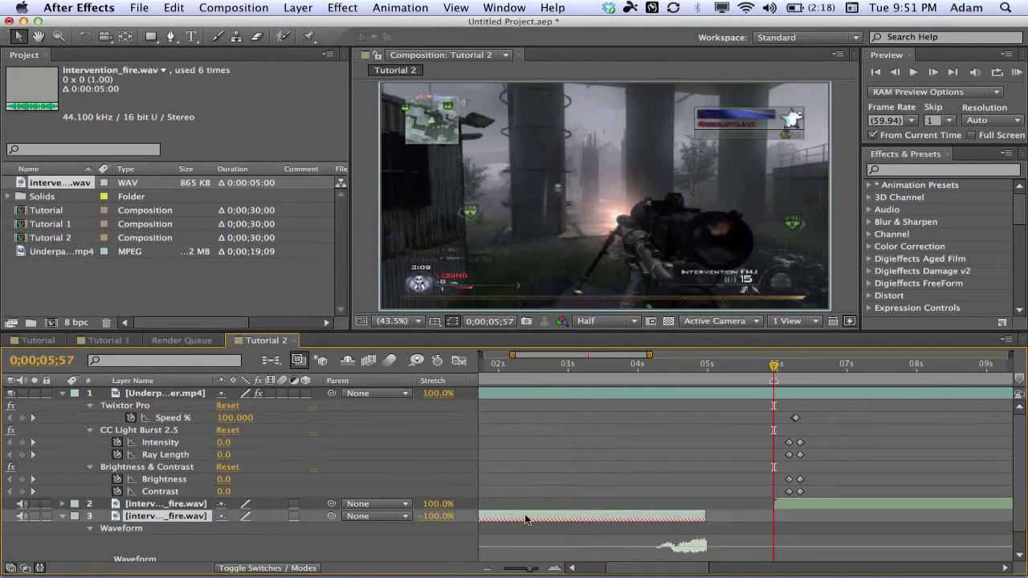
{"action": "left_click", "coordinate": [438, 516]}
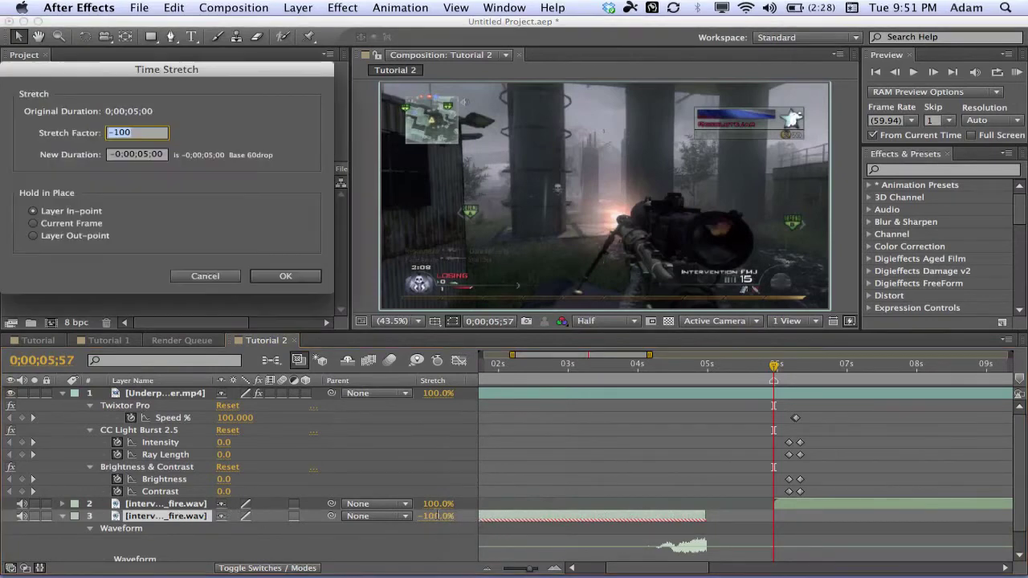
{"action": "type", "text": "-200"}
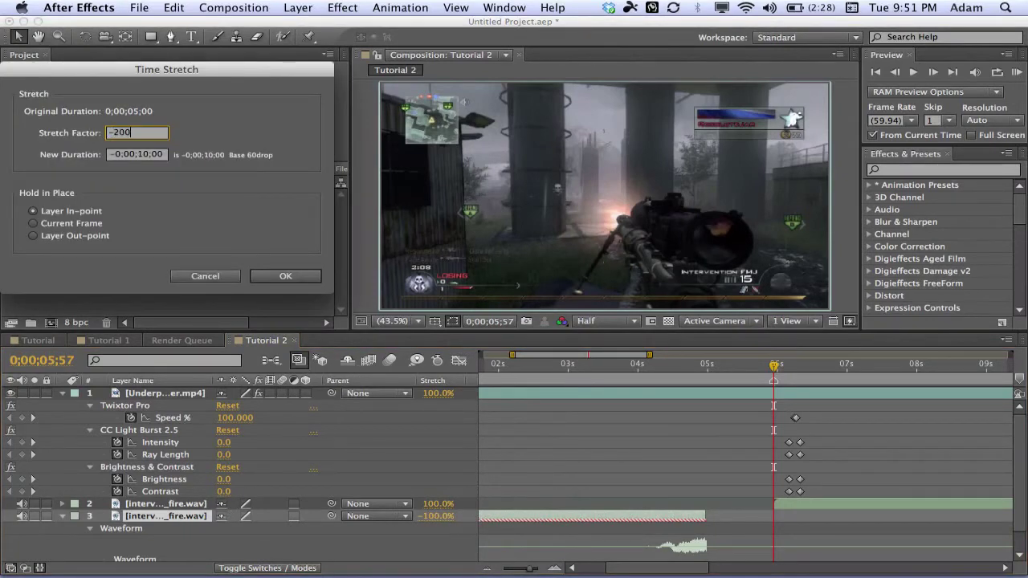
{"action": "key", "text": "Return"}
{"action": "left_click_drag", "start_coordinate": [679, 520], "coordinate": [735, 525]}
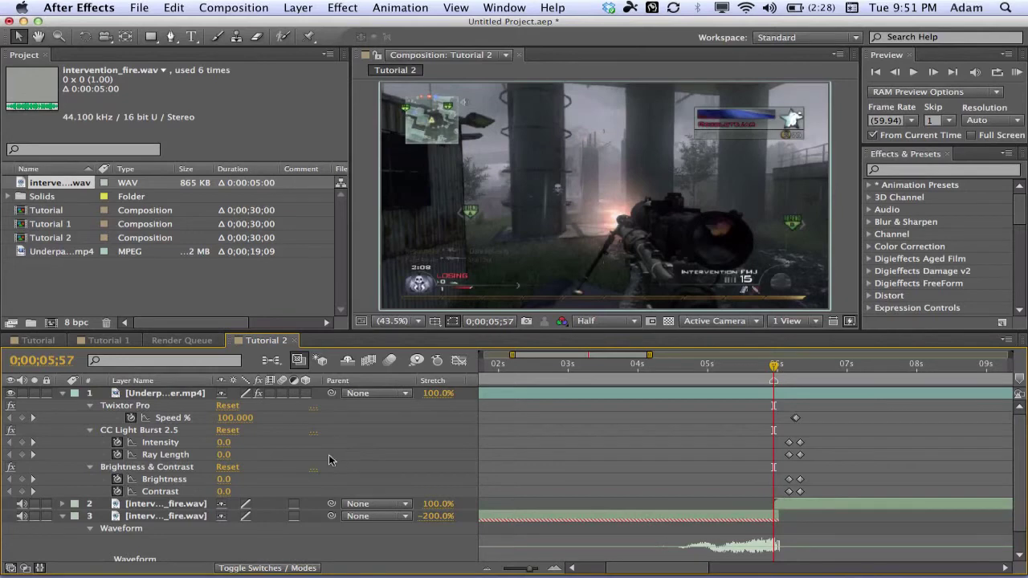
{"action": "left_click", "coordinate": [62, 515]}
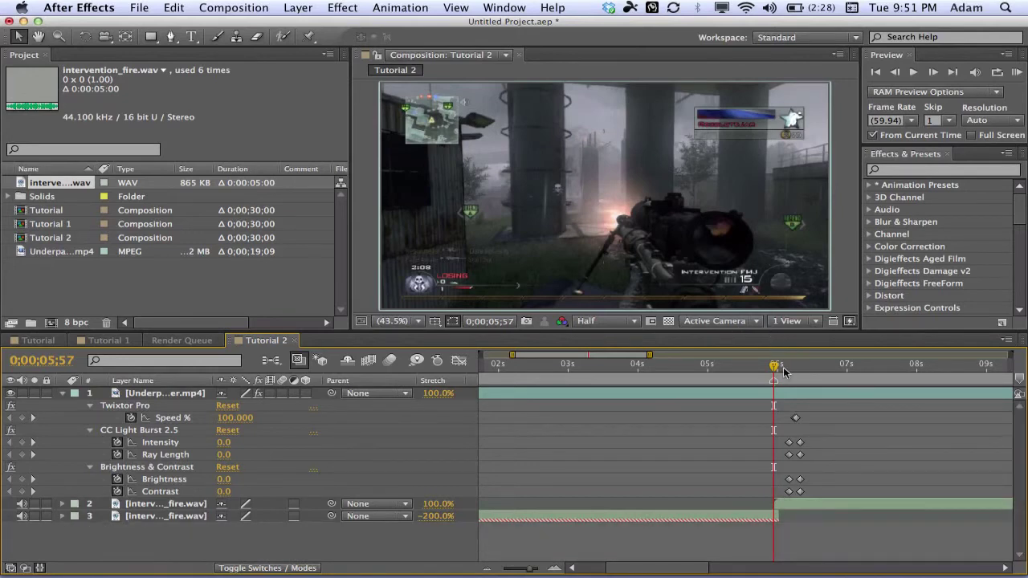
- Apply the Video Copilot Twitch effect to the Underpass clip and collapse the settings of its other three effects
{"action": "left_click", "coordinate": [96, 311]}
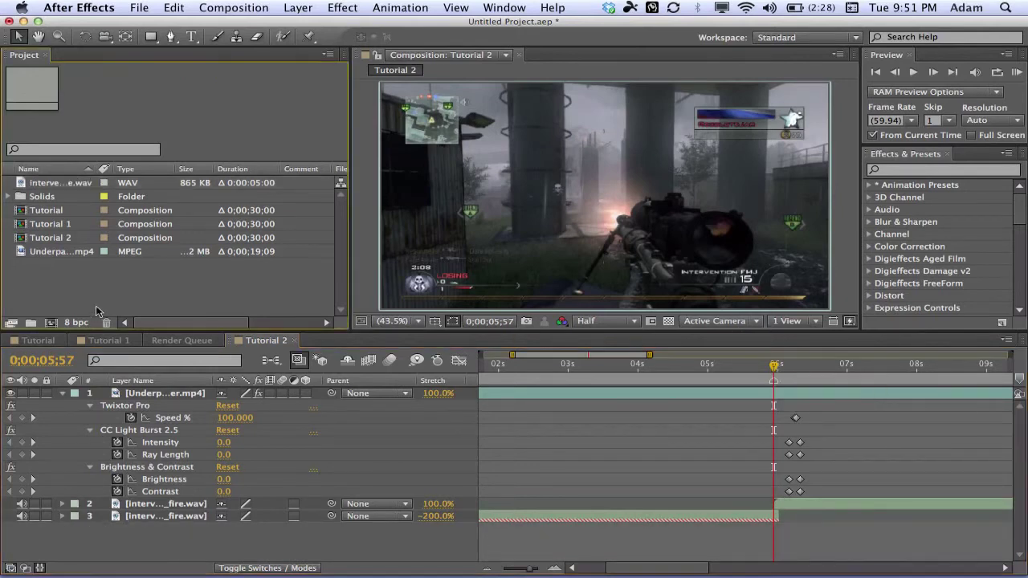
{"action": "left_click", "coordinate": [899, 173]}
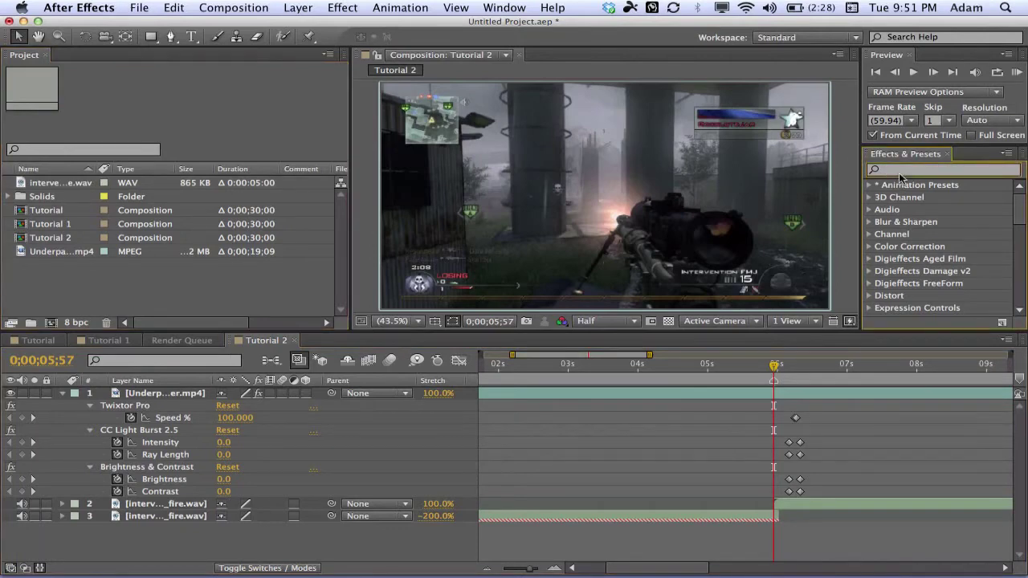
{"action": "type", "text": "twitch"}
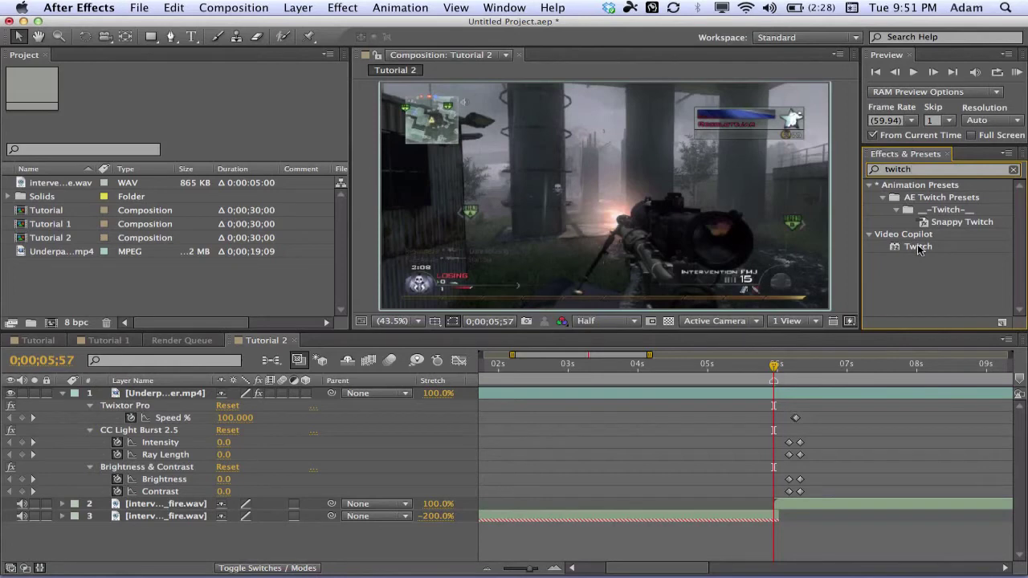
{"action": "left_click_drag", "start_coordinate": [919, 249], "coordinate": [161, 394]}
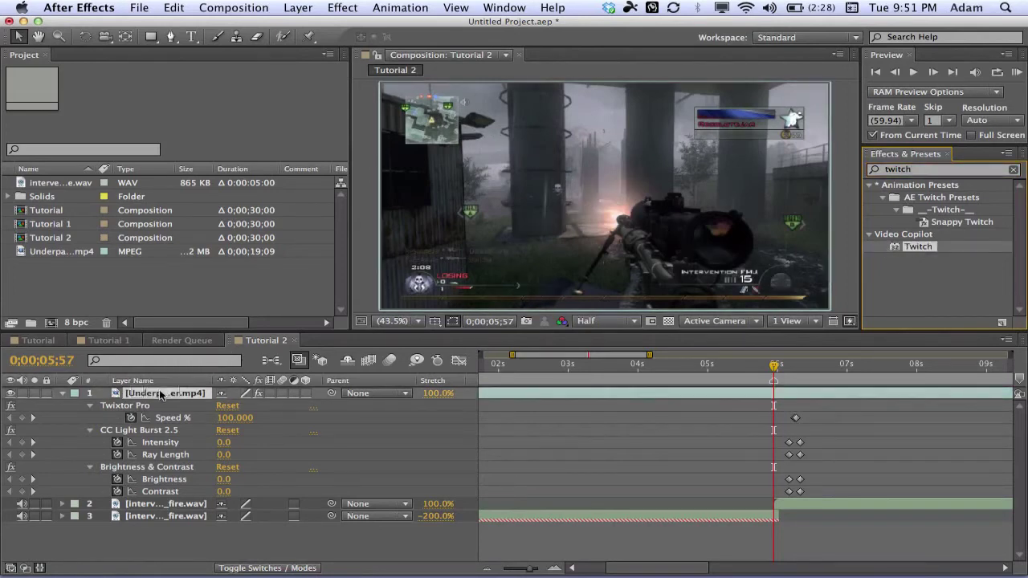
{"action": "scroll", "coordinate": [130, 215], "scroll_direction": "up", "scroll_amount": 5}
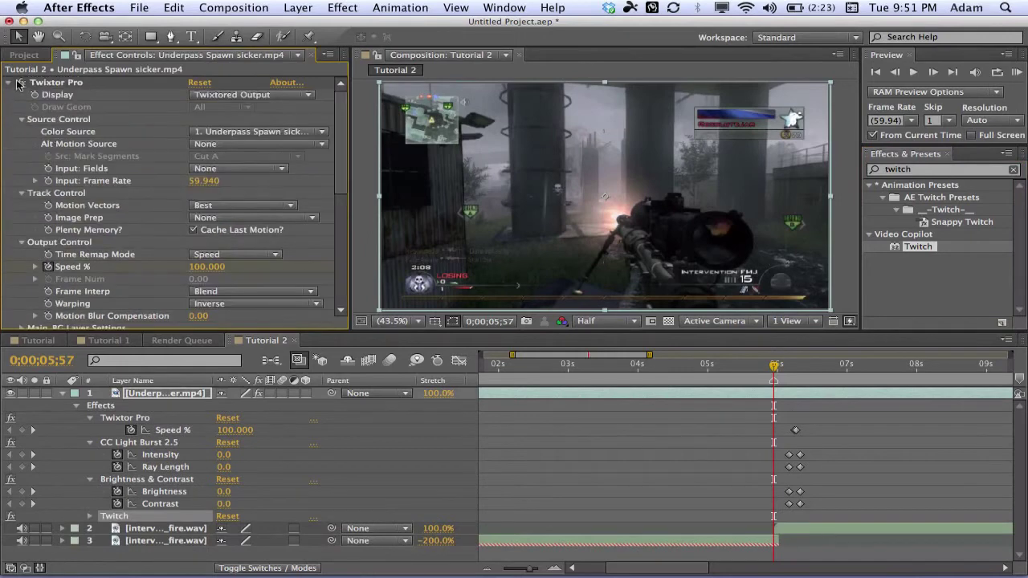
{"action": "left_click", "coordinate": [9, 82]}
{"action": "left_click", "coordinate": [9, 95]}
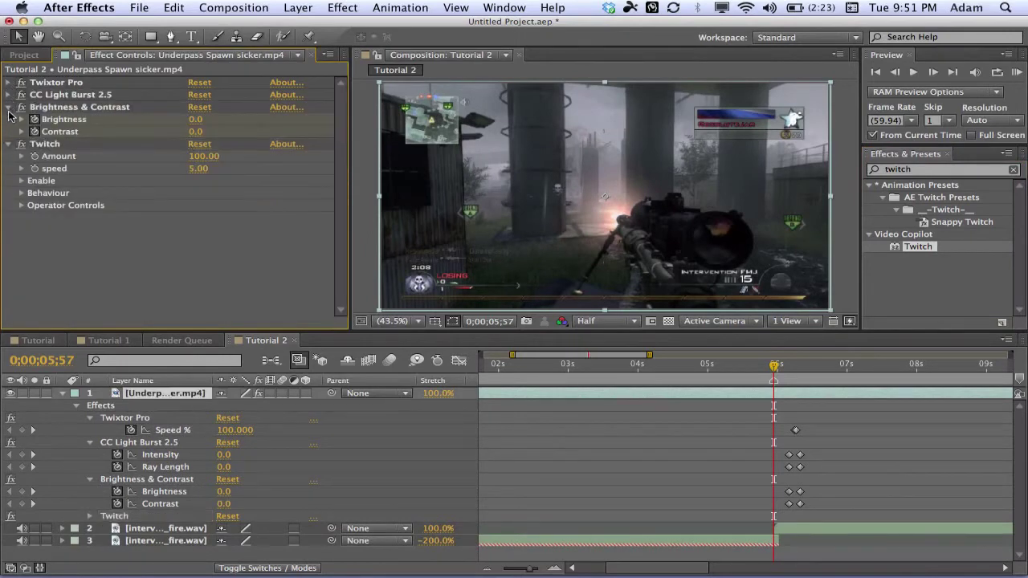
{"action": "left_click", "coordinate": [9, 107]}
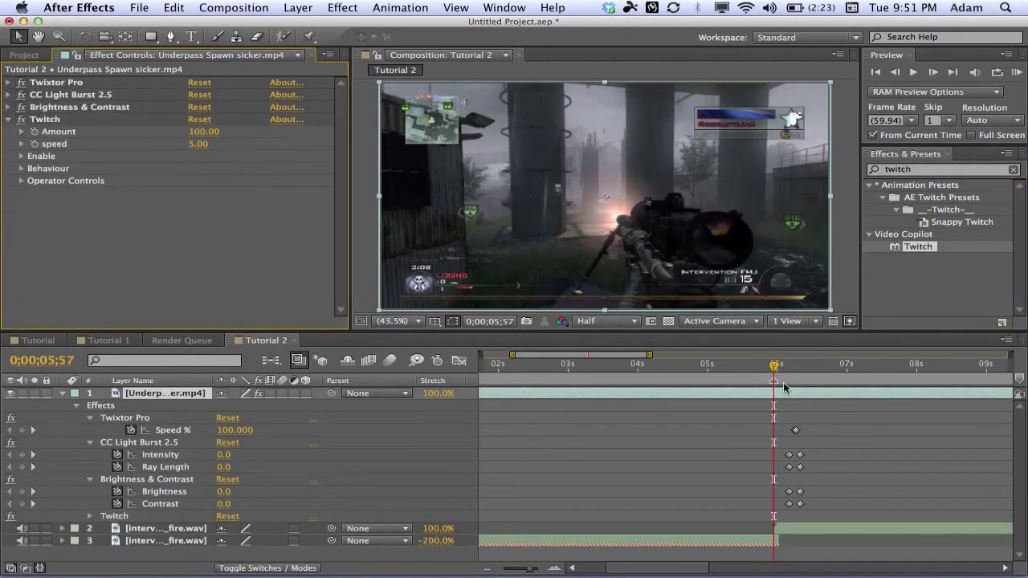
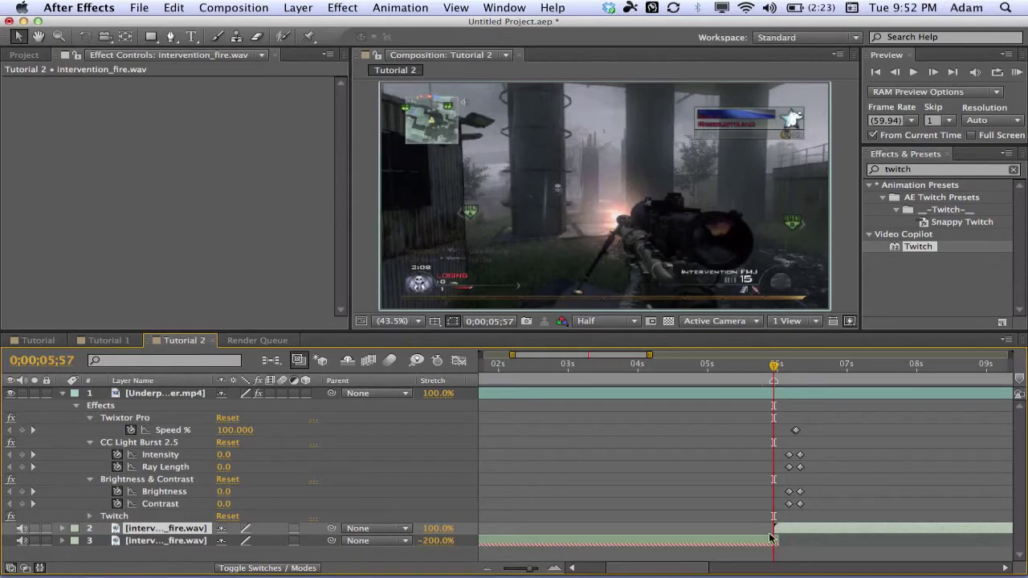
- Clear the effects search and display the waveform of the reversed intervention_fire.wav layer
{"action": "left_click", "coordinate": [963, 304]}
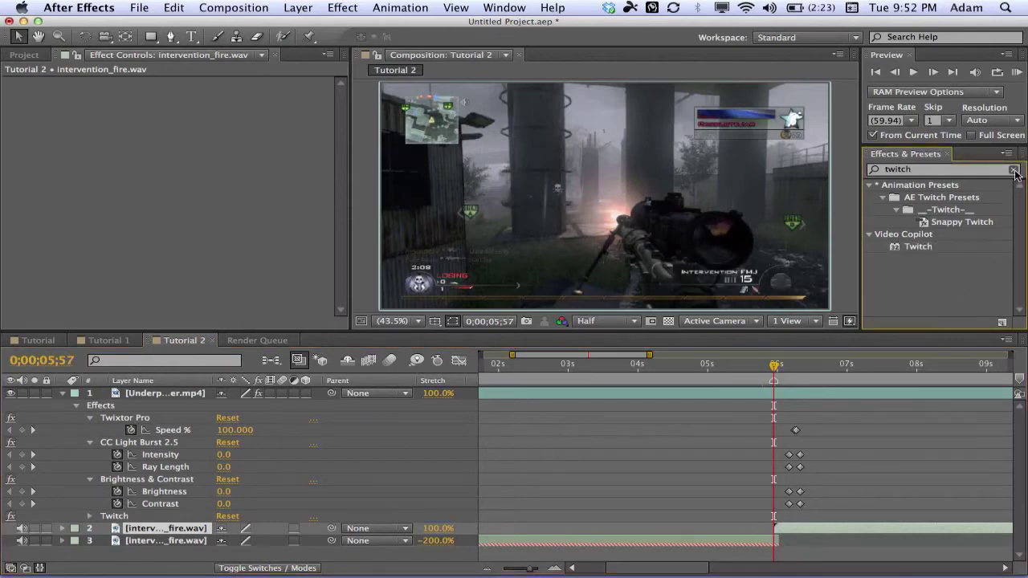
{"action": "left_click", "coordinate": [1013, 170]}
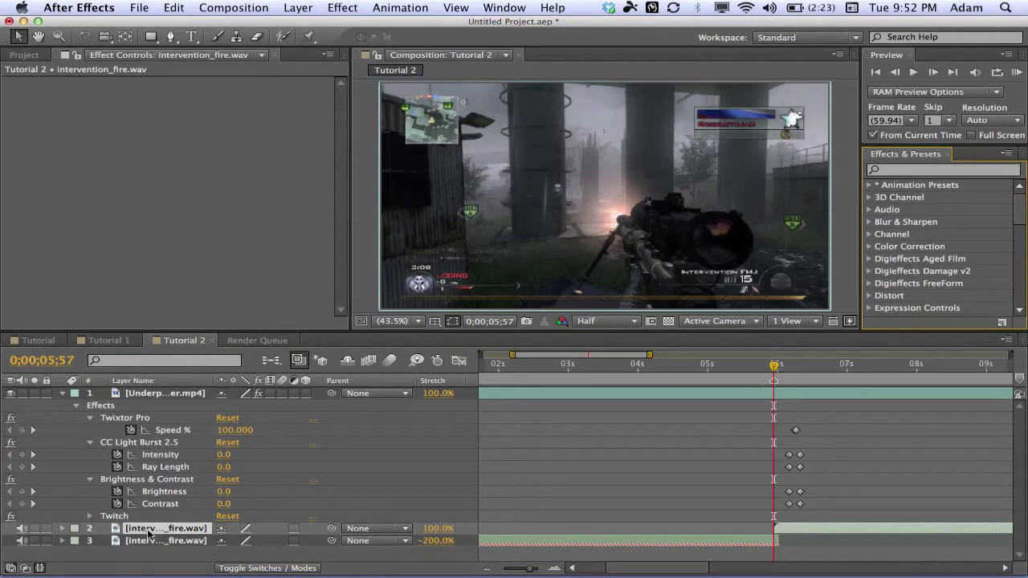
{"action": "left_click", "coordinate": [182, 515]}
{"action": "left_click", "coordinate": [821, 526]}
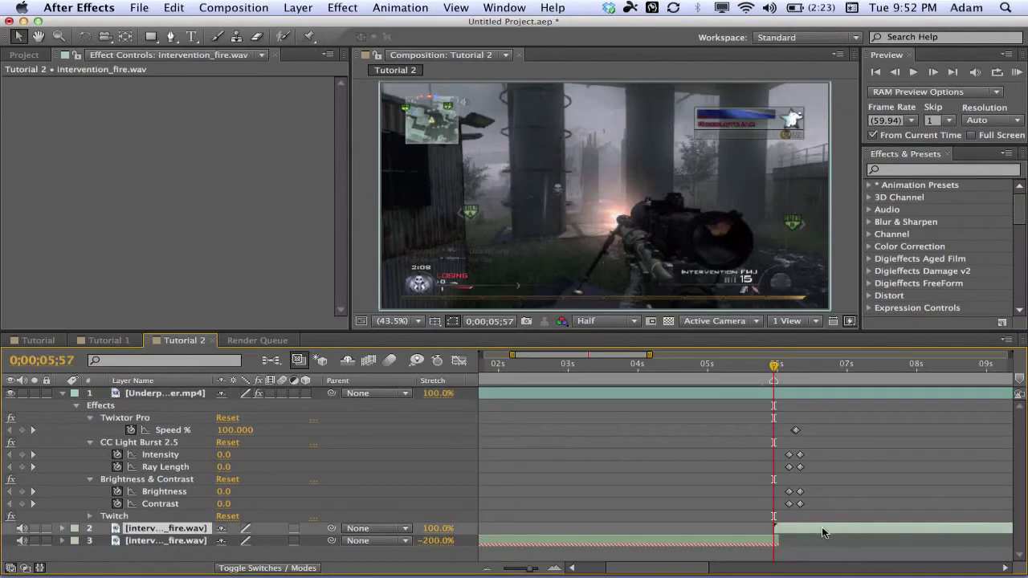
{"action": "key", "text": "l"}
{"action": "key", "text": "l"}
{"action": "key", "text": "super+d"}
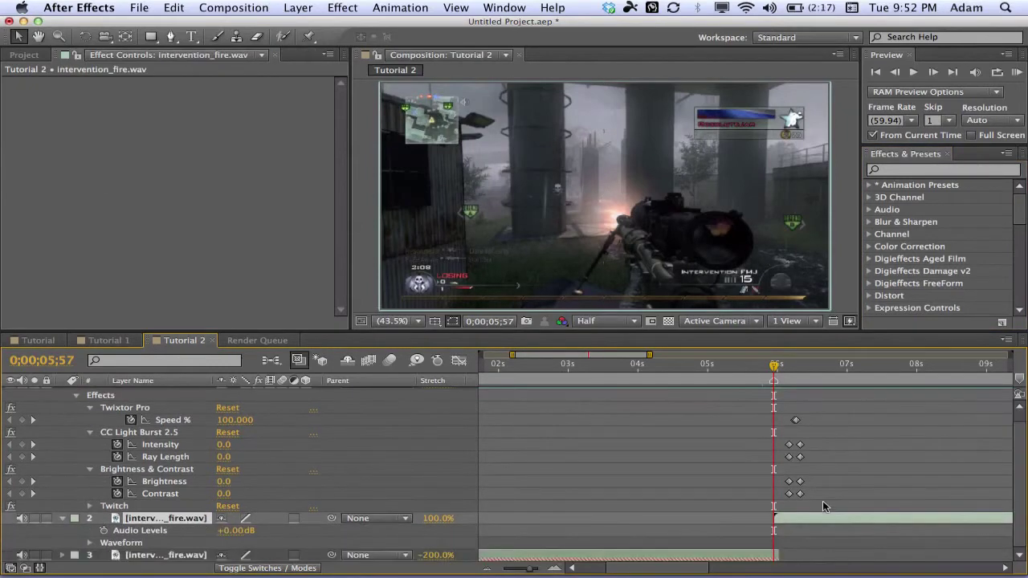
{"action": "key", "text": "super+alt+r"}
{"action": "key", "text": "l"}
{"action": "key", "text": "l"}
{"action": "scroll", "coordinate": [846, 495], "scroll_direction": "down", "scroll_amount": 3}
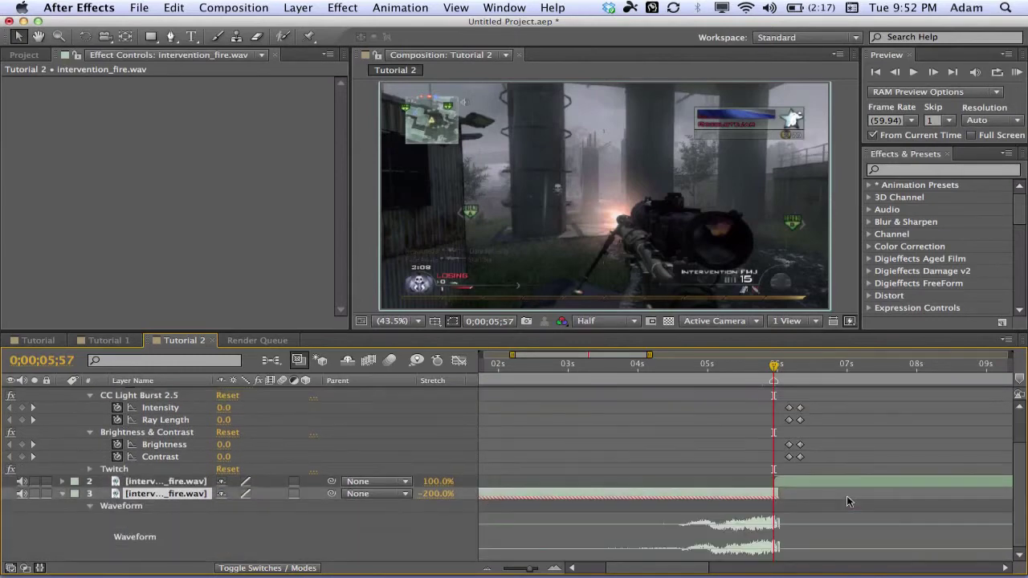
- Move to 0;00;05;13 and enable Scale and Slide in the Underpass clip's Twitch effect
{"action": "left_click", "coordinate": [720, 367]}
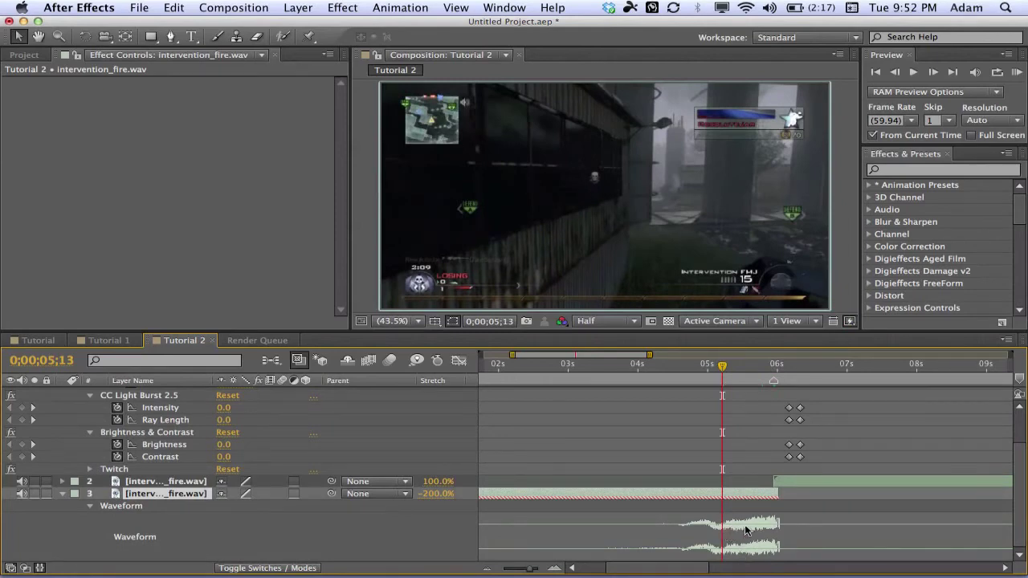
{"action": "scroll", "coordinate": [265, 450], "scroll_direction": "up", "scroll_amount": 1}
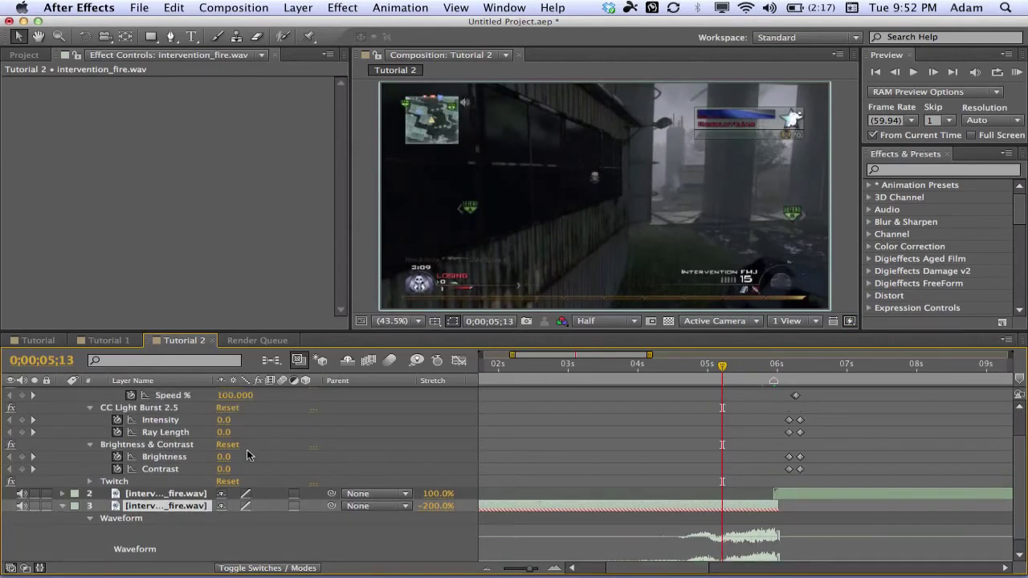
{"action": "left_click", "coordinate": [102, 483]}
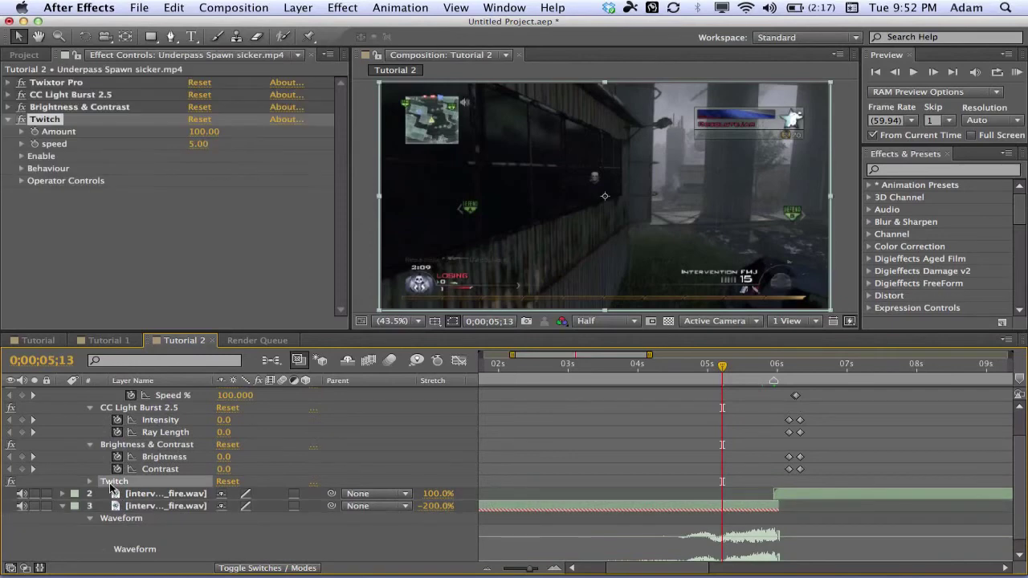
{"action": "left_click", "coordinate": [22, 156]}
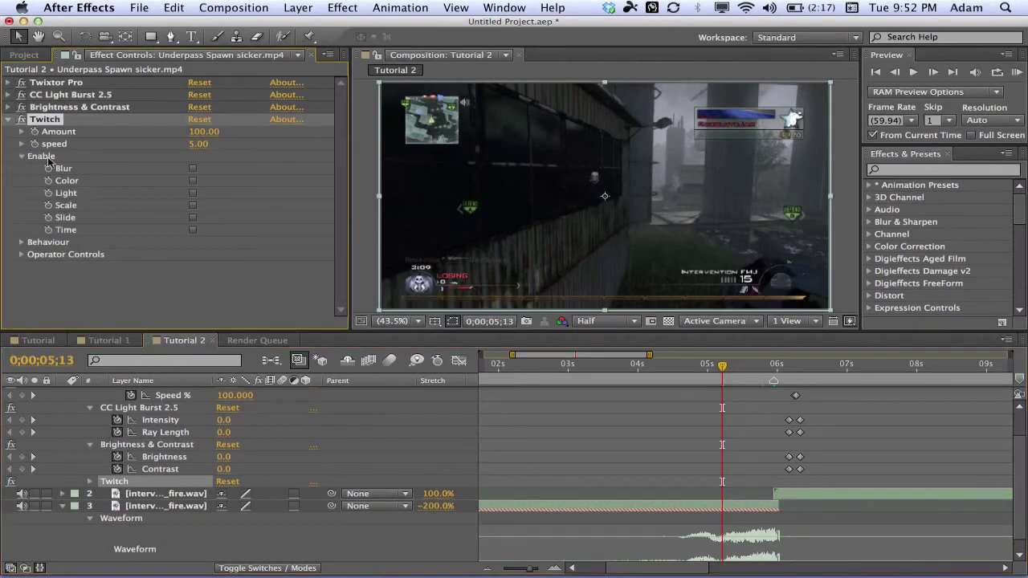
{"action": "left_click", "coordinate": [192, 206]}
- Keyframe Twitch's Amount and speed at 0 at 0;00;05;13
{"action": "left_click", "coordinate": [202, 132]}
{"action": "type", "text": "0"}
{"action": "key", "text": "Return"}
{"action": "left_click", "coordinate": [200, 144]}
{"action": "type", "text": "0"}
{"action": "key", "text": "Return"}
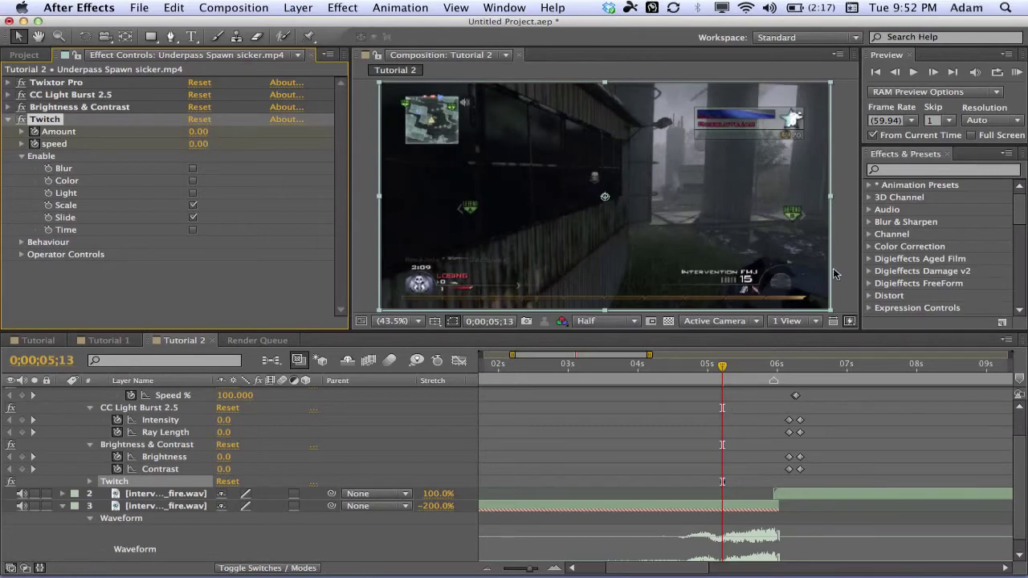
- Check the Twitch keyframes in Tutorial 1, then in Tutorial 2 set Amount to 50 and speed to 25 at 0;00;05;23
{"action": "key", "text": "shift+Page_Down"}
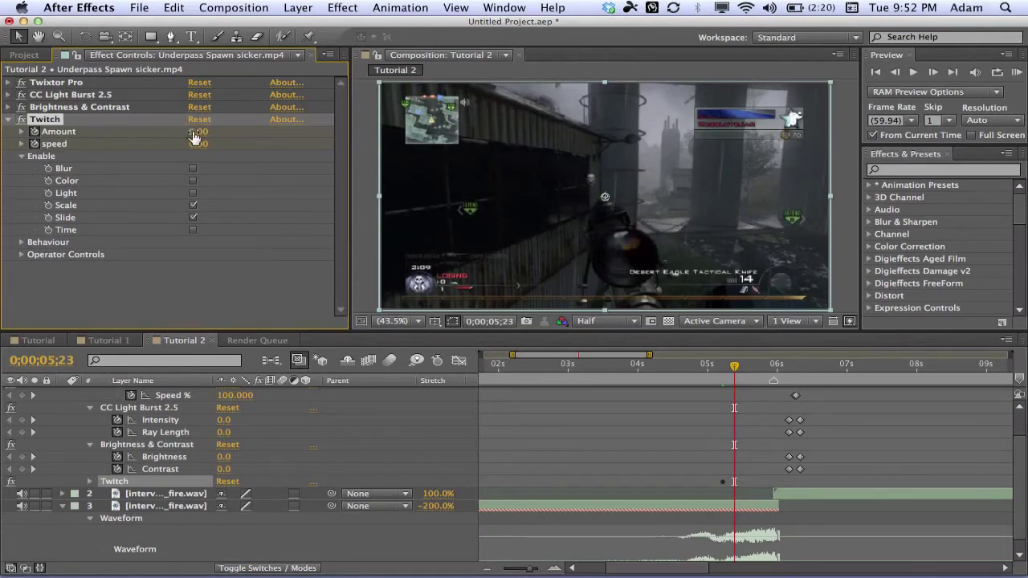
{"action": "left_click", "coordinate": [113, 339]}
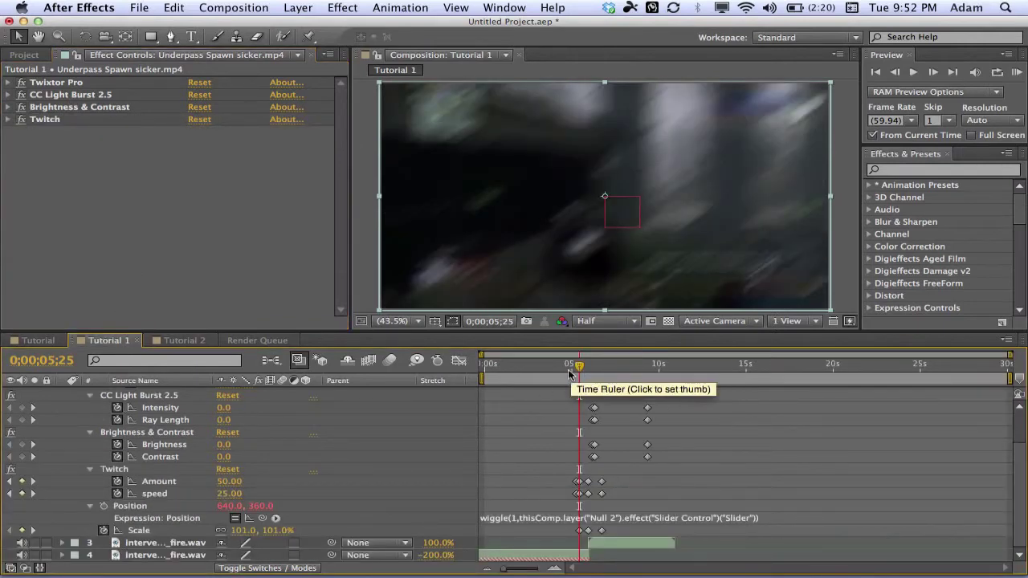
{"action": "left_click", "coordinate": [183, 340]}
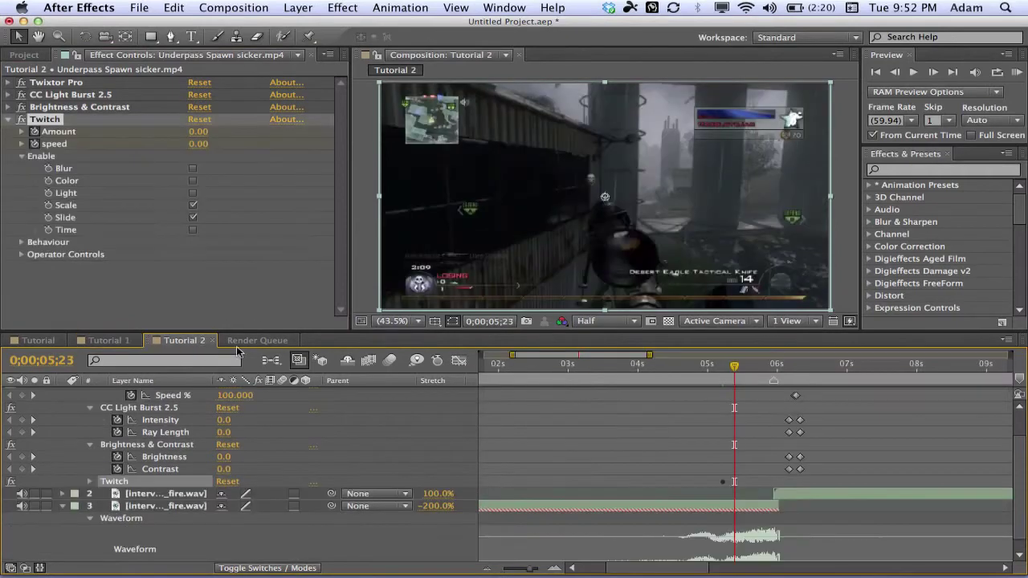
{"action": "left_click", "coordinate": [195, 132]}
{"action": "type", "text": "50"}
{"action": "key", "text": "Return"}
{"action": "left_click", "coordinate": [203, 146]}
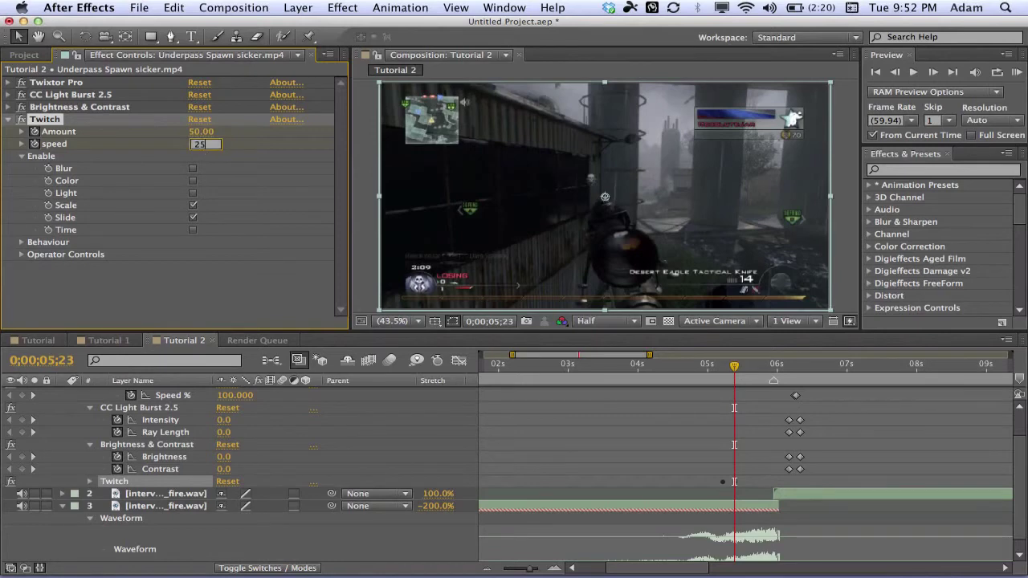
{"action": "key", "text": "Return"}
- Reveal the clip's Twitch keyframes and add Amount and speed keyframes with their values unchanged at 0;00;05;57
{"action": "scroll", "coordinate": [631, 408], "scroll_direction": "up", "scroll_amount": 2}
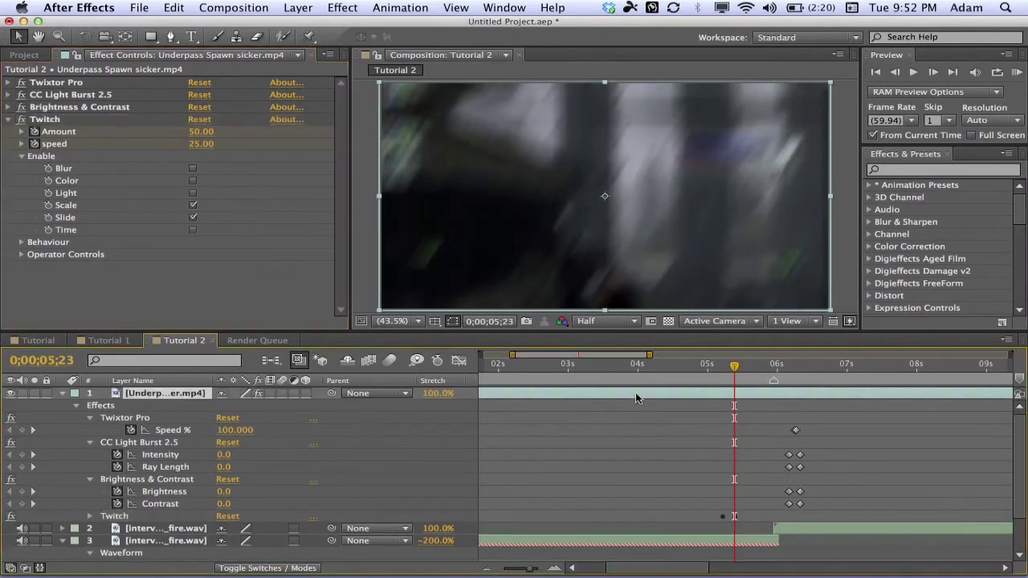
{"action": "scroll", "coordinate": [635, 394], "scroll_direction": "down", "scroll_amount": 5}
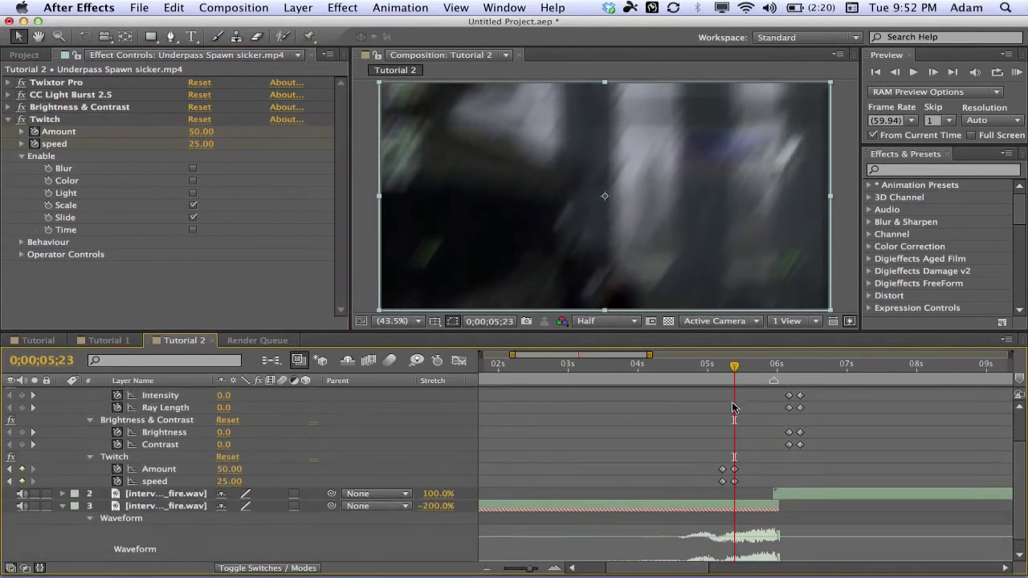
{"action": "left_click_drag", "start_coordinate": [736, 369], "coordinate": [774, 369]}
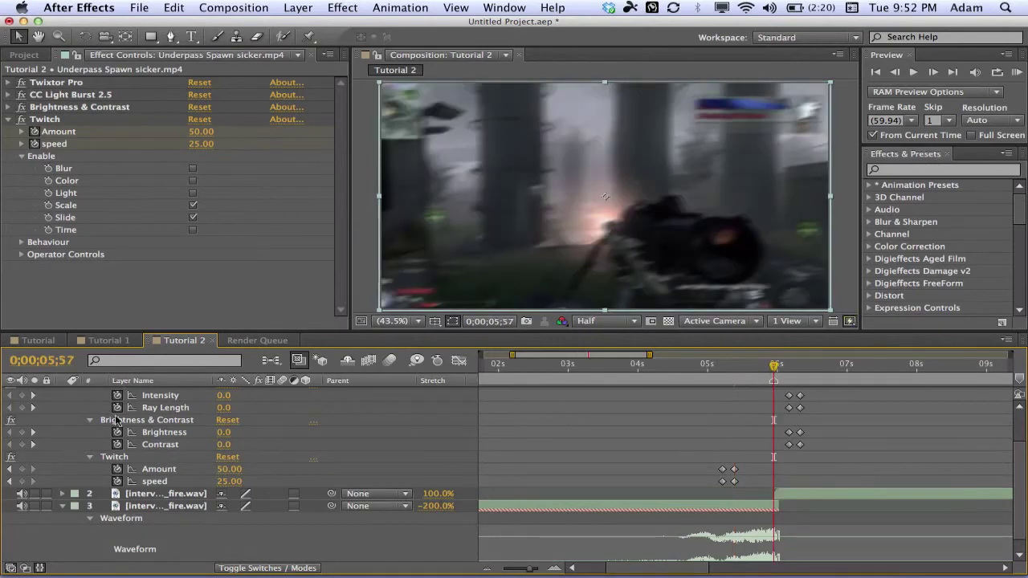
{"action": "left_click", "coordinate": [22, 469]}
{"action": "left_click", "coordinate": [21, 481]}
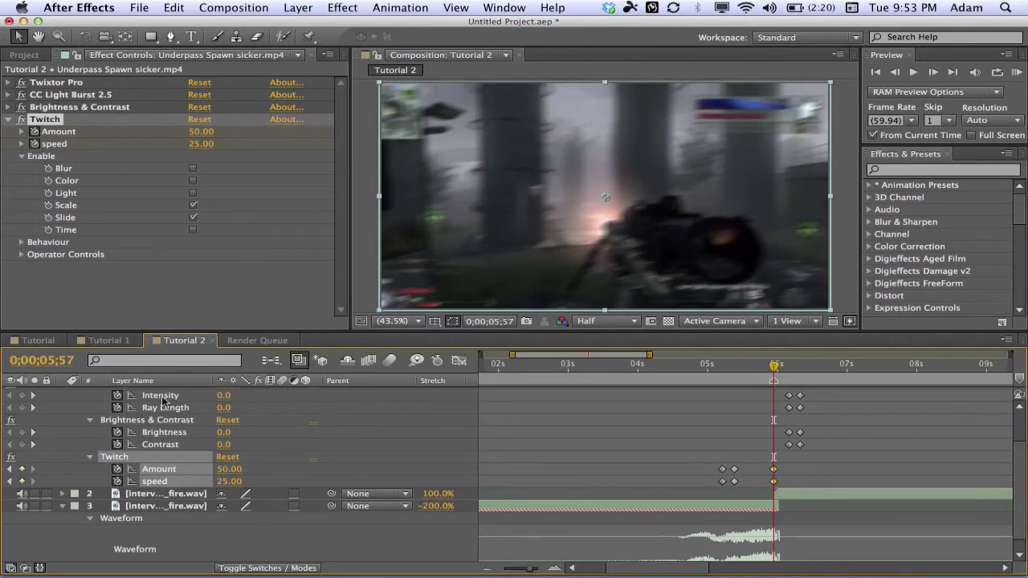
- Keyframe Twitch's Amount and speed back to 0 at 0;00;06;49
{"action": "left_click", "coordinate": [38, 360]}
{"action": "type", "text": "700"}
{"action": "key", "text": "Return"}
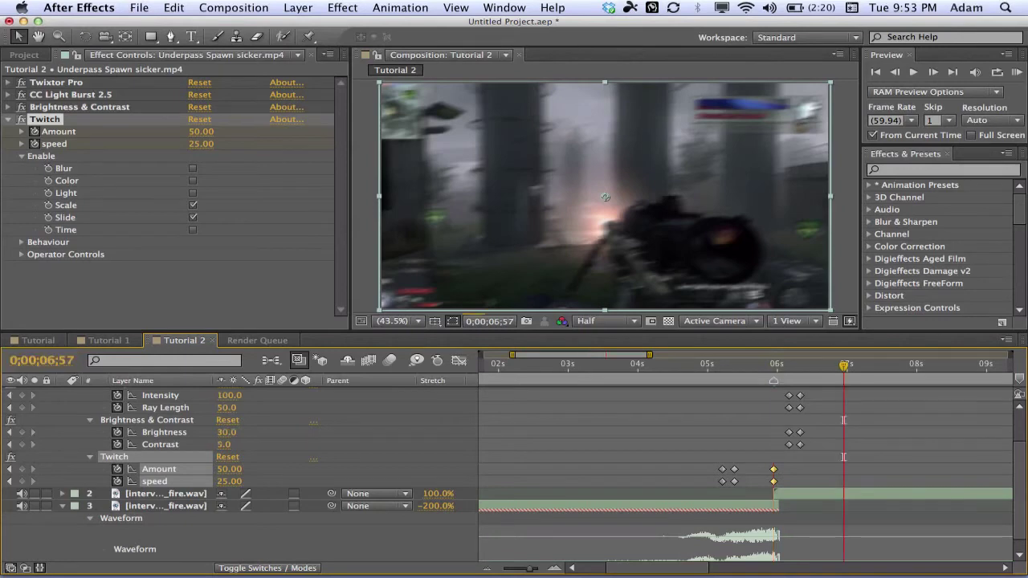
{"action": "left_click_drag", "start_coordinate": [843, 367], "coordinate": [834, 366]}
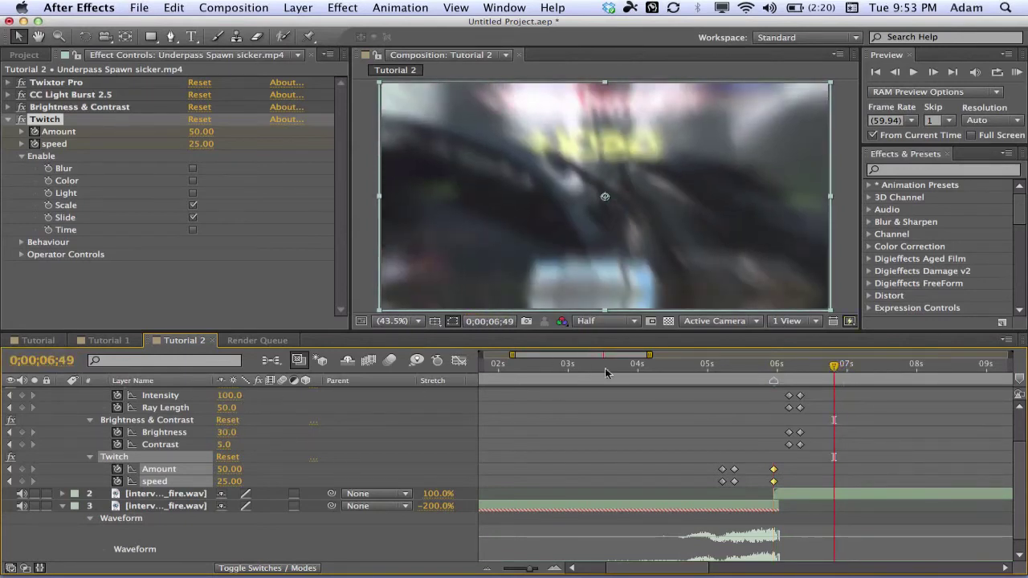
{"action": "left_click", "coordinate": [229, 469]}
{"action": "type", "text": "0"}
{"action": "key", "text": "Tab"}
{"action": "type", "text": "0"}
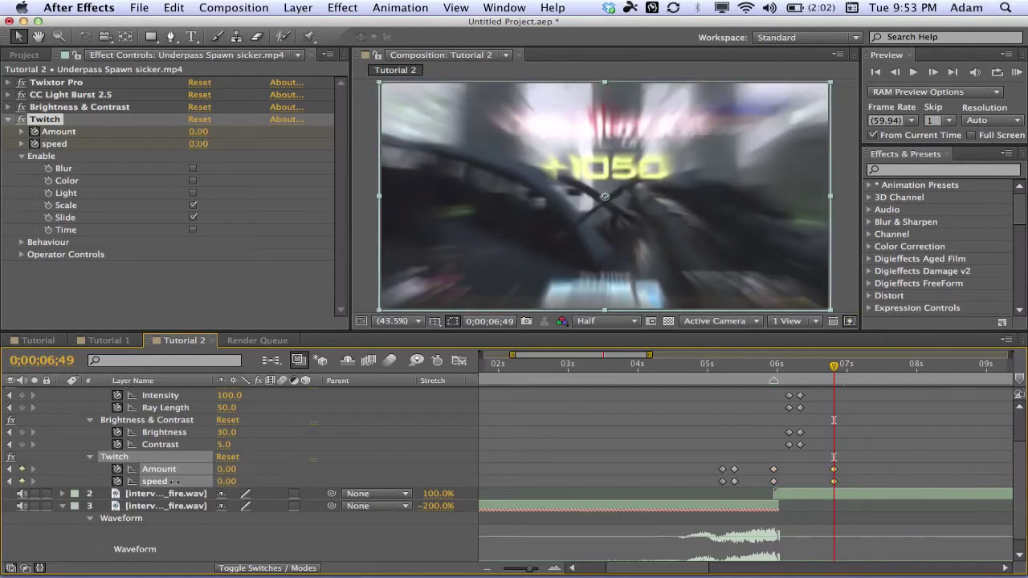
- Finish the Twitch keyframe entry and collapse the Twitch effect's settings
{"action": "key", "text": "Return"}
{"action": "left_click", "coordinate": [783, 399]}
{"action": "left_click_drag", "start_coordinate": [690, 362], "coordinate": [843, 370]}
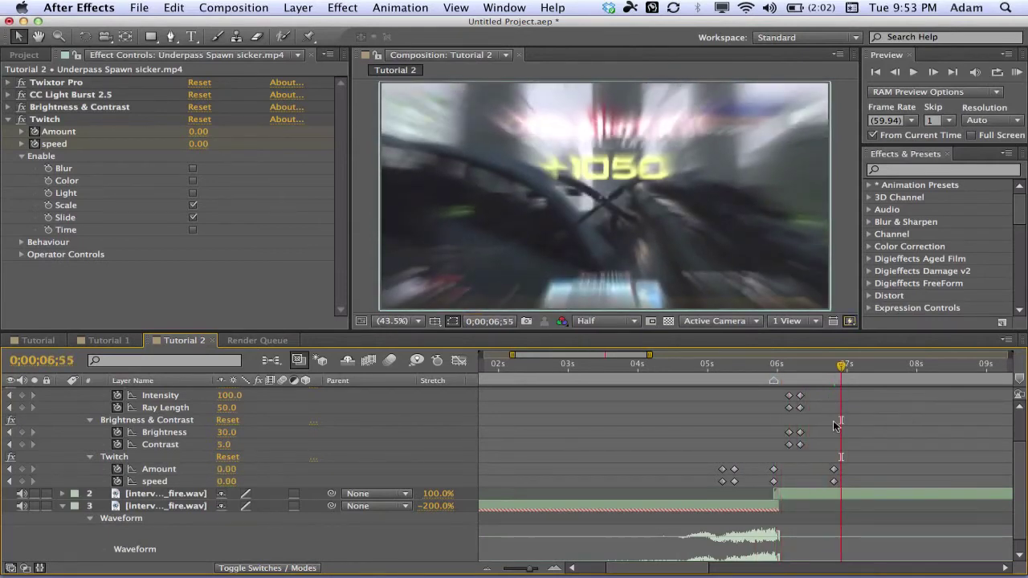
{"action": "left_click", "coordinate": [8, 120]}
{"action": "scroll", "coordinate": [175, 445], "scroll_direction": "up", "scroll_amount": 2}
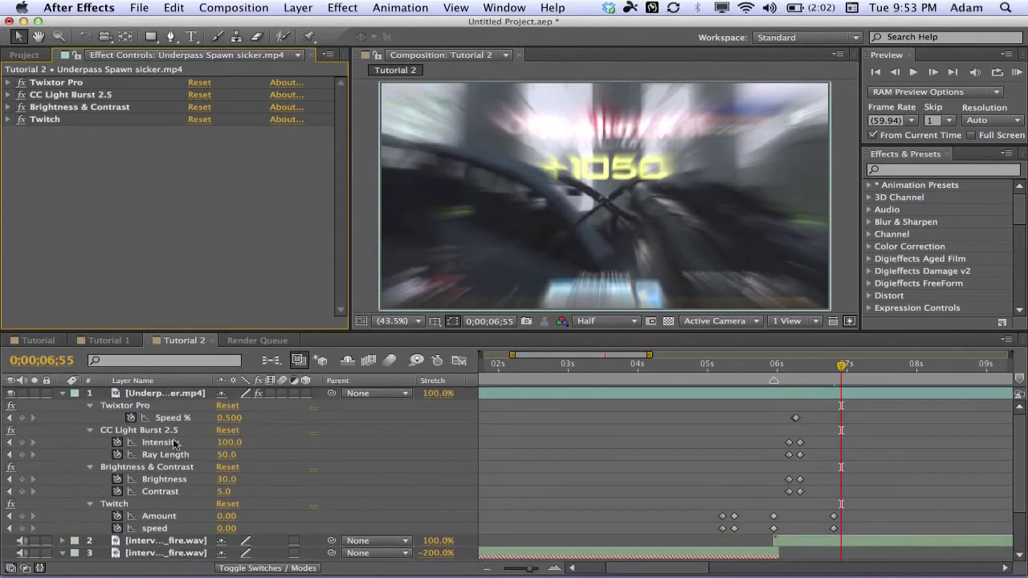
- Reveal the Underpass clip's Scale alongside its effect keyframes and keyframe it unchanged at 0;00;05;23
{"action": "left_click", "coordinate": [178, 394]}
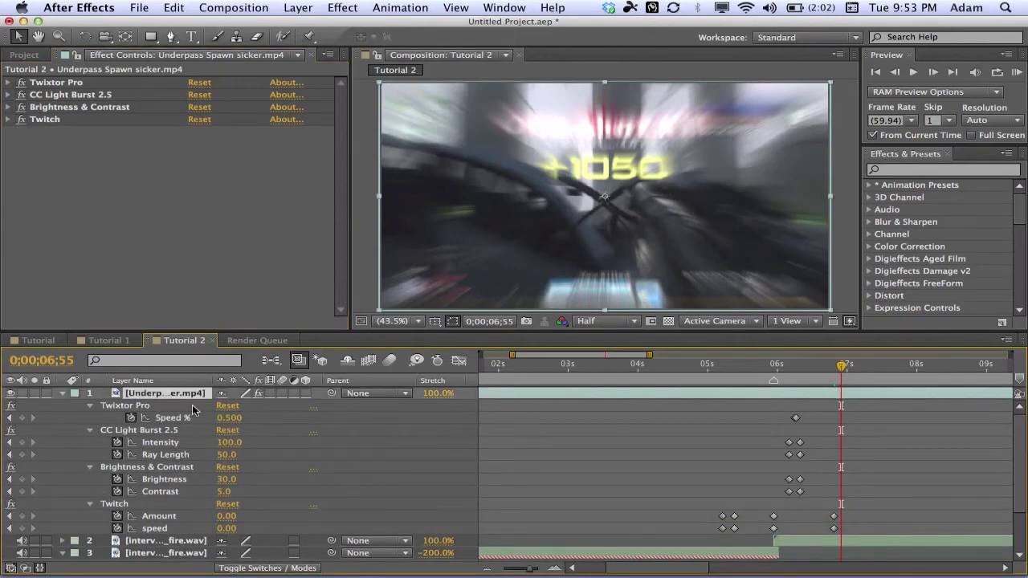
{"action": "key", "text": "shift+s"}
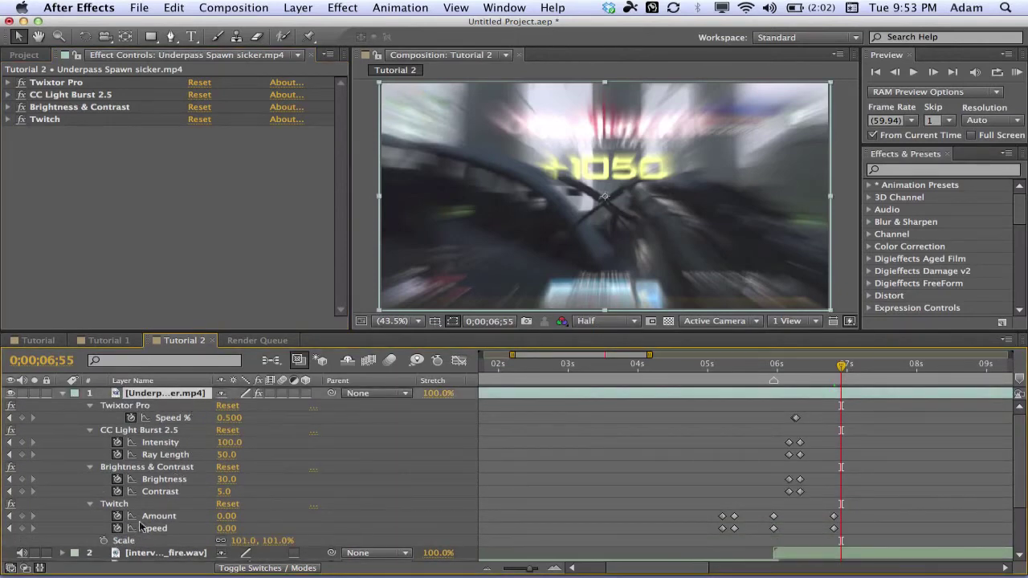
{"action": "scroll", "coordinate": [149, 422], "scroll_direction": "down", "scroll_amount": 3}
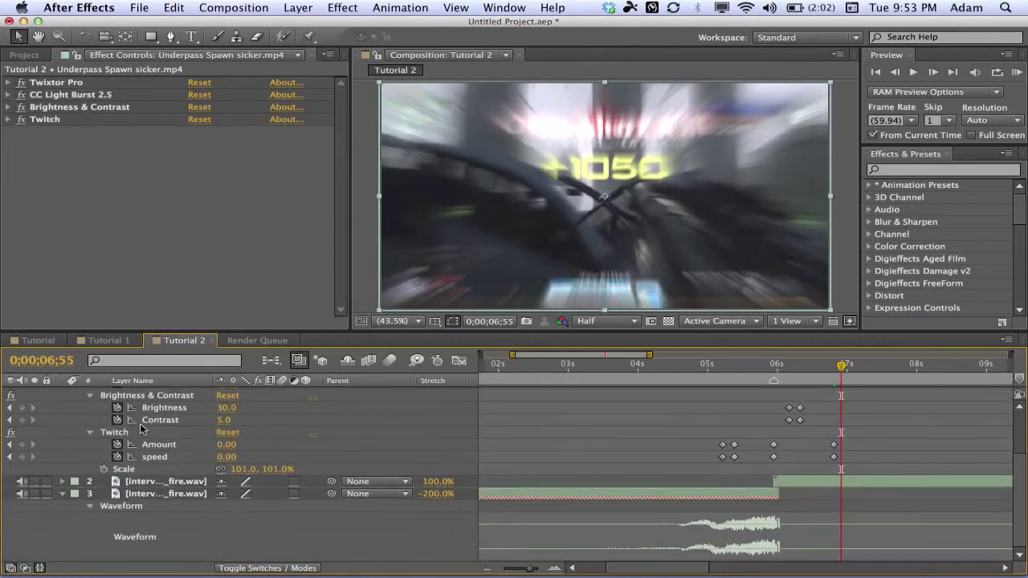
{"action": "left_click_drag", "start_coordinate": [775, 367], "coordinate": [734, 368]}
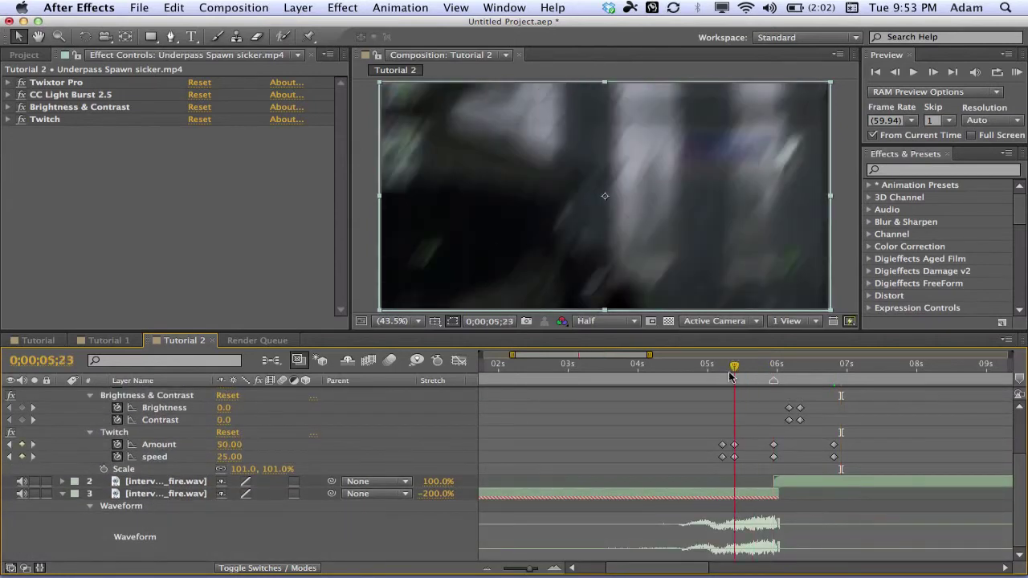
{"action": "left_click", "coordinate": [104, 469]}
- Keyframe the clip's Scale at 115% at 0;00;05;57 and back to 101% at 0;00;06;49
{"action": "left_click_drag", "start_coordinate": [733, 367], "coordinate": [773, 367]}
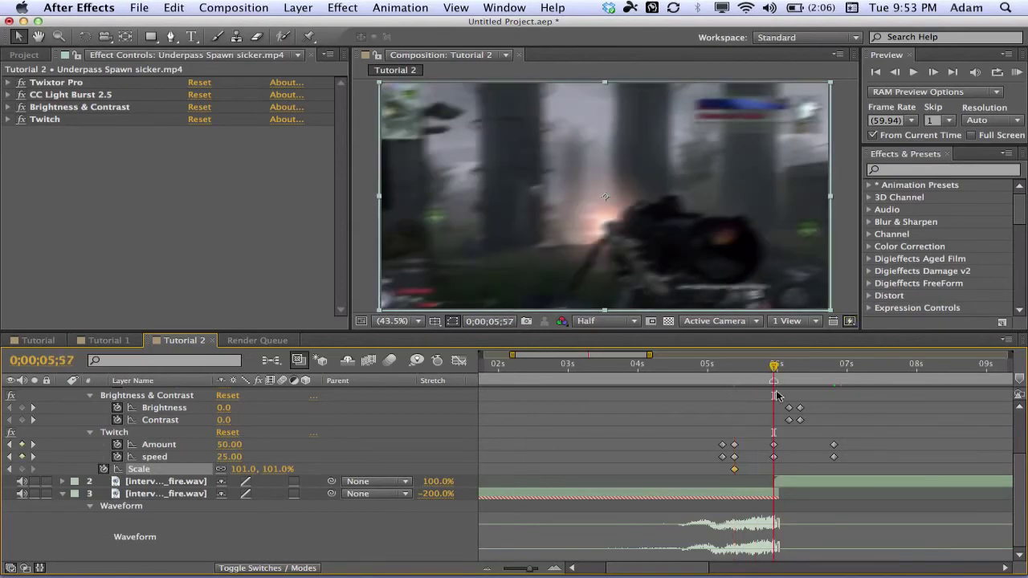
{"action": "left_click", "coordinate": [243, 469]}
{"action": "type", "text": "115"}
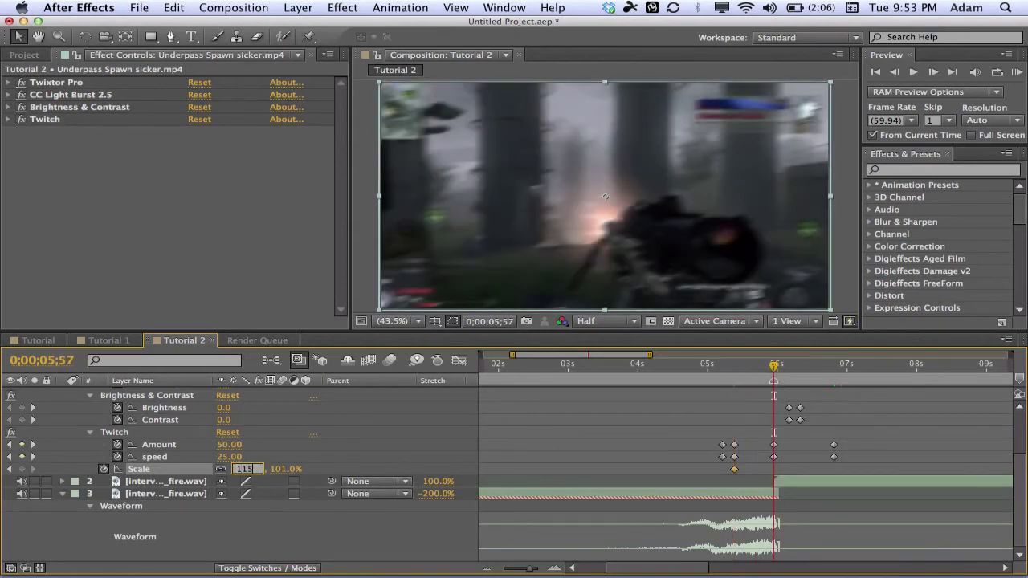
{"action": "key", "text": "Return"}
{"action": "left_click", "coordinate": [835, 368]}
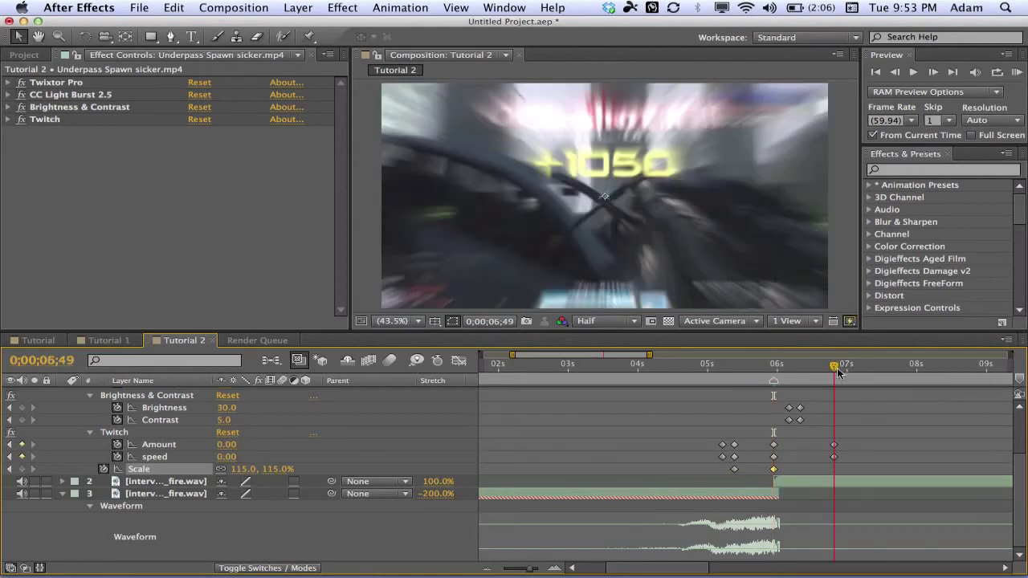
{"action": "left_click", "coordinate": [241, 469]}
{"action": "type", "text": "101"}
{"action": "key", "text": "Return"}
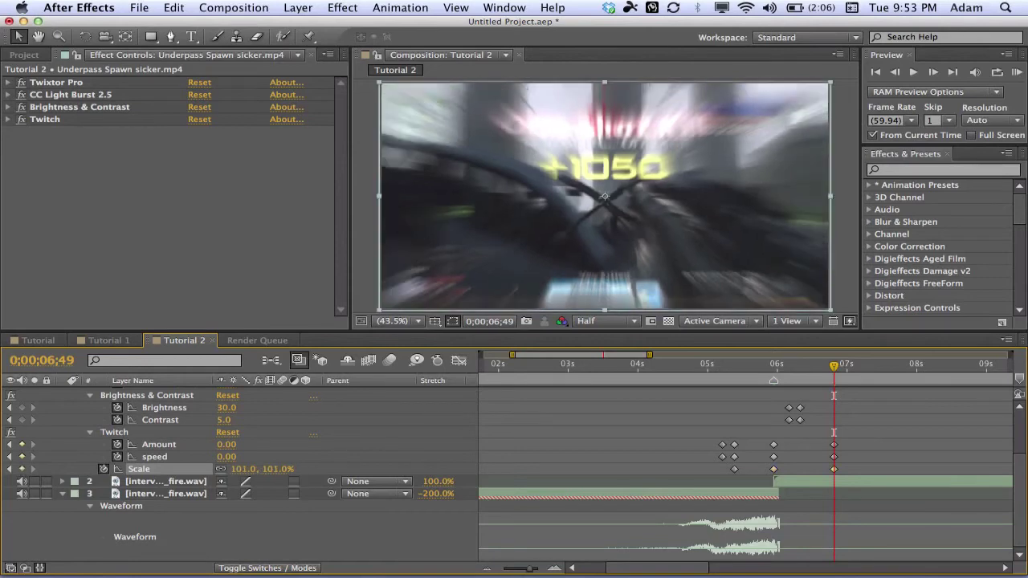
- Apply Easy Ease to all three of the clip's Scale keyframes
{"action": "left_click_drag", "start_coordinate": [704, 372], "coordinate": [724, 368]}
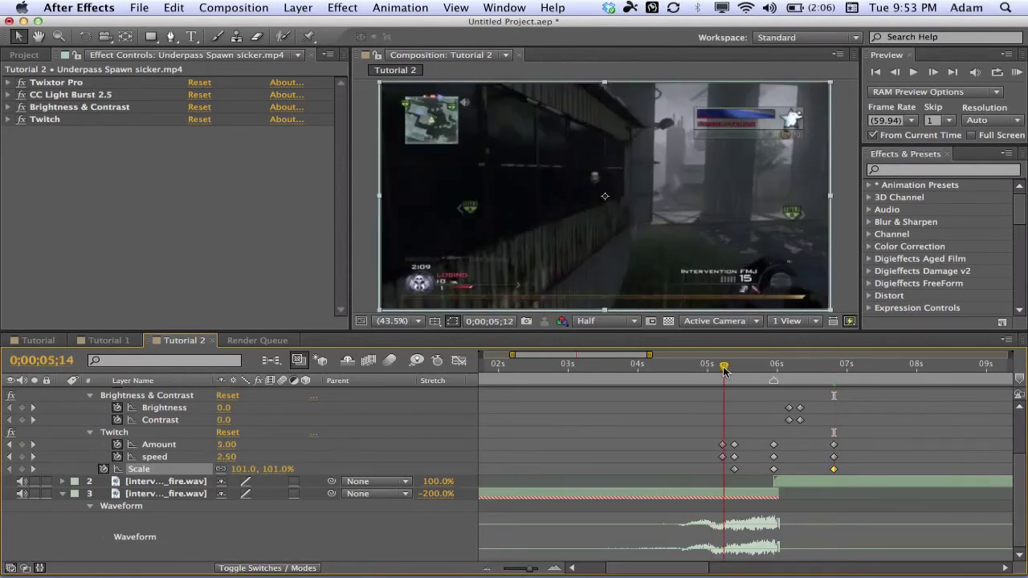
{"action": "left_click_drag", "start_coordinate": [693, 468], "coordinate": [876, 477]}
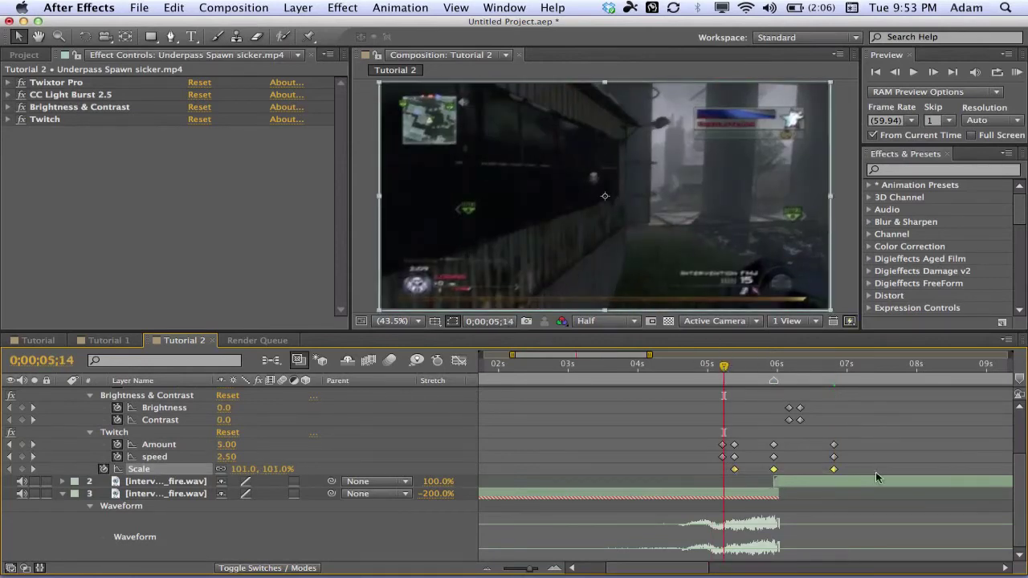
{"action": "key", "text": "F9"}
{"action": "left_click", "coordinate": [623, 422]}
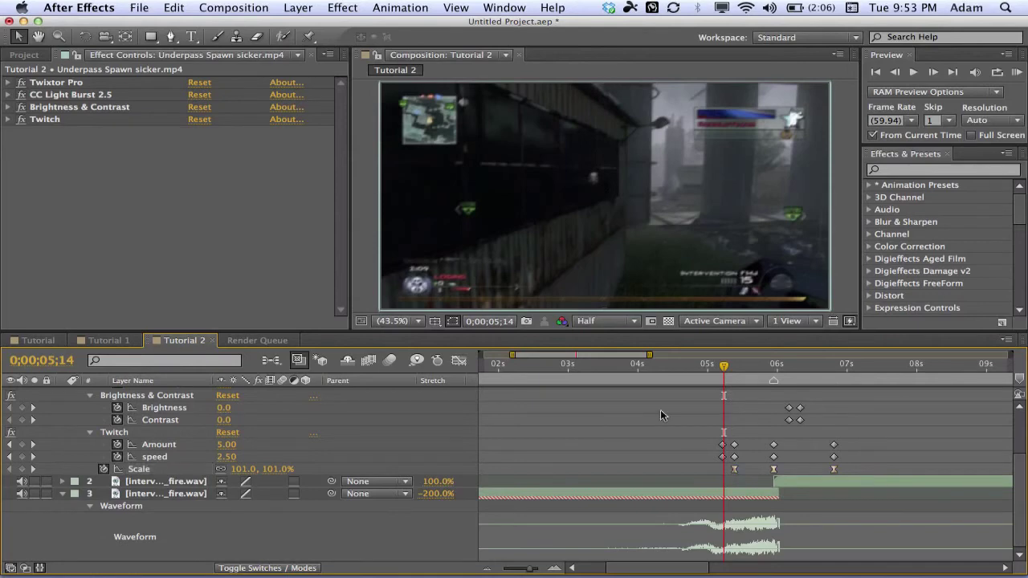
- Place the playhead at 0;00;05;23 and add a null object to the Tutorial 2 composition
{"action": "left_click_drag", "start_coordinate": [723, 367], "coordinate": [734, 370]}
{"action": "scroll", "coordinate": [930, 454], "scroll_direction": "up", "scroll_amount": 3}
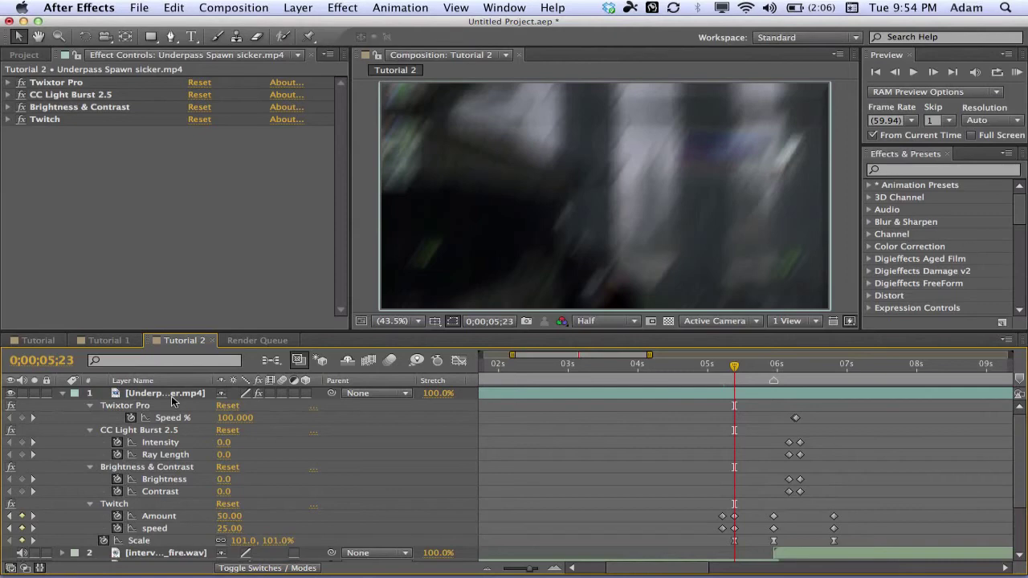
{"action": "left_click", "coordinate": [289, 7]}
{"action": "mouse_move", "coordinate": [386, 25]}
{"action": "left_click", "coordinate": [530, 85]}
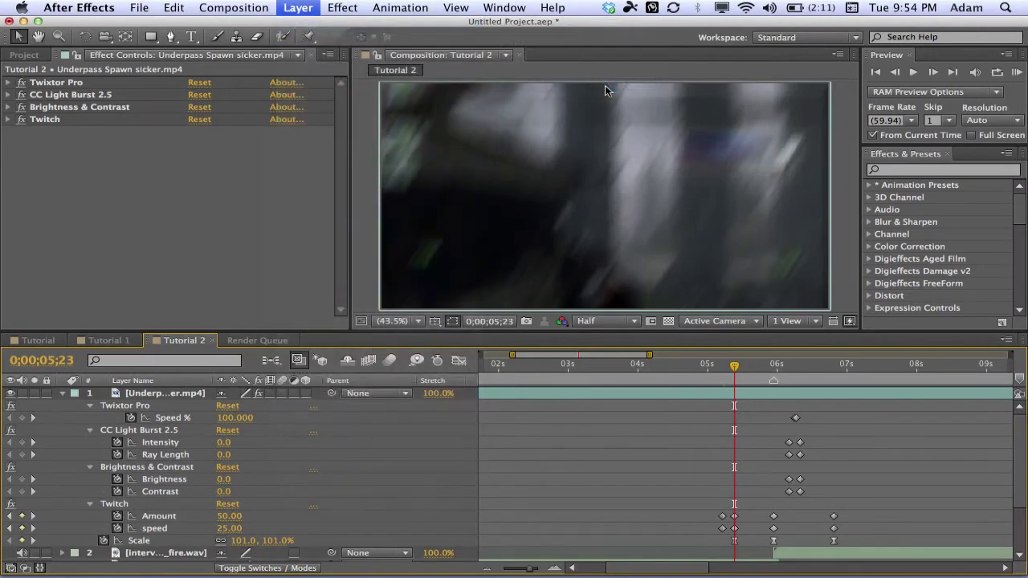
- Find the Slider Control effect and apply it to the null layer
{"action": "left_click", "coordinate": [928, 170]}
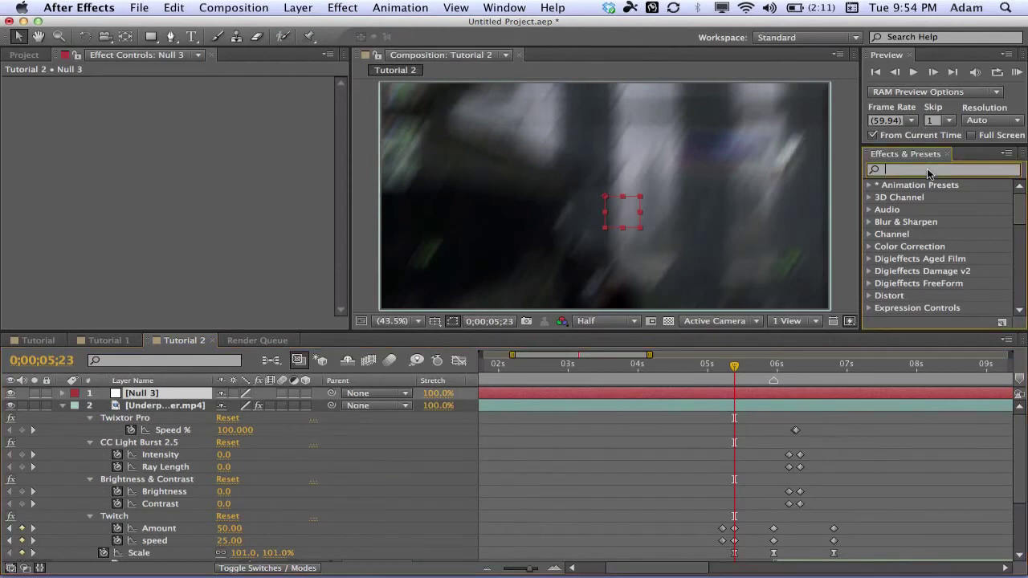
{"action": "type", "text": "slider"}
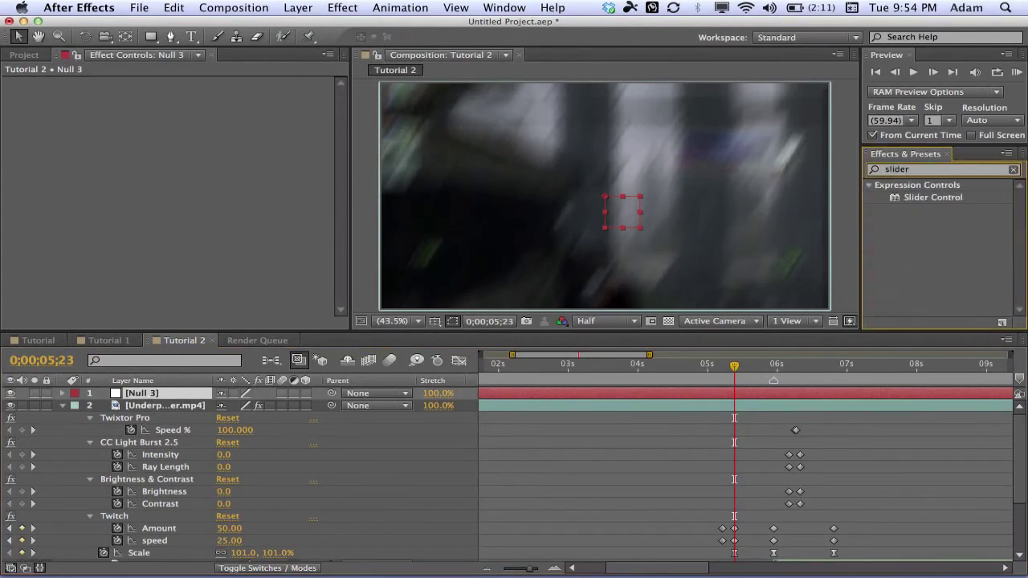
{"action": "left_click_drag", "start_coordinate": [929, 197], "coordinate": [181, 394]}
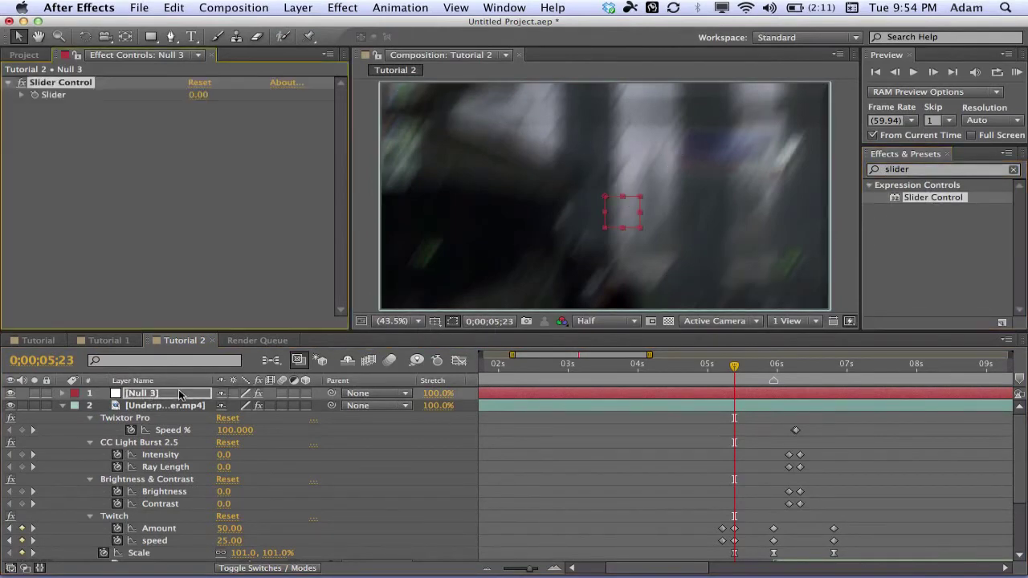
- Keyframe the null's Slider at 0 at 0;00;05;23 and at 12 at 0;00;05;57
{"action": "scroll", "coordinate": [692, 411], "scroll_direction": "down", "scroll_amount": 3}
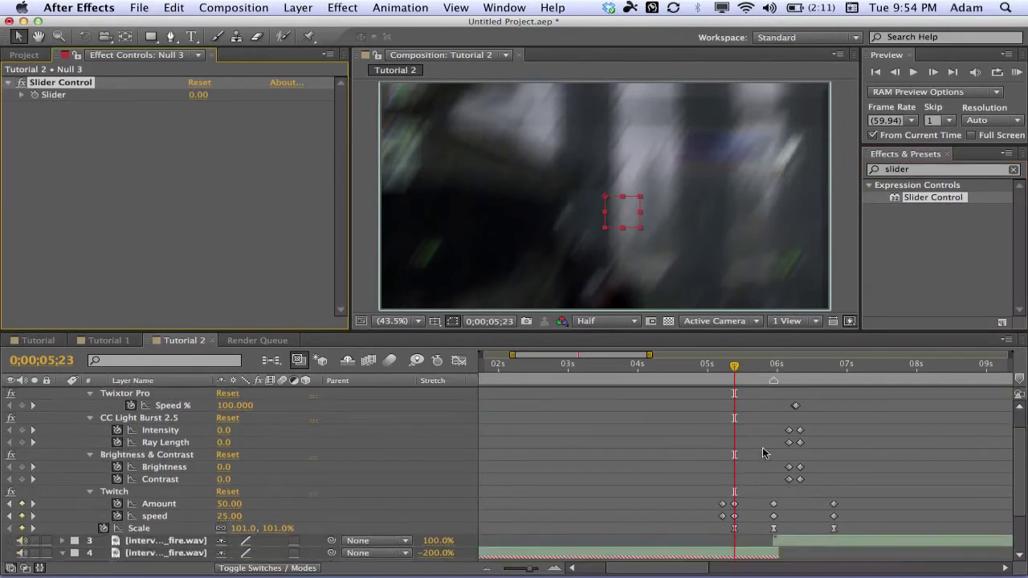
{"action": "left_click_drag", "start_coordinate": [734, 366], "coordinate": [771, 367]}
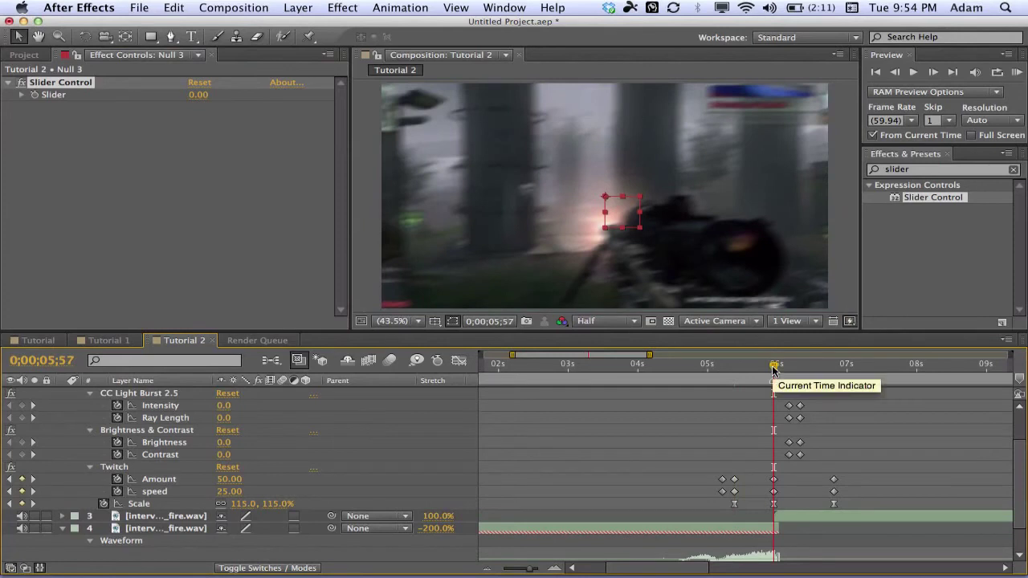
{"action": "key", "text": "j"}
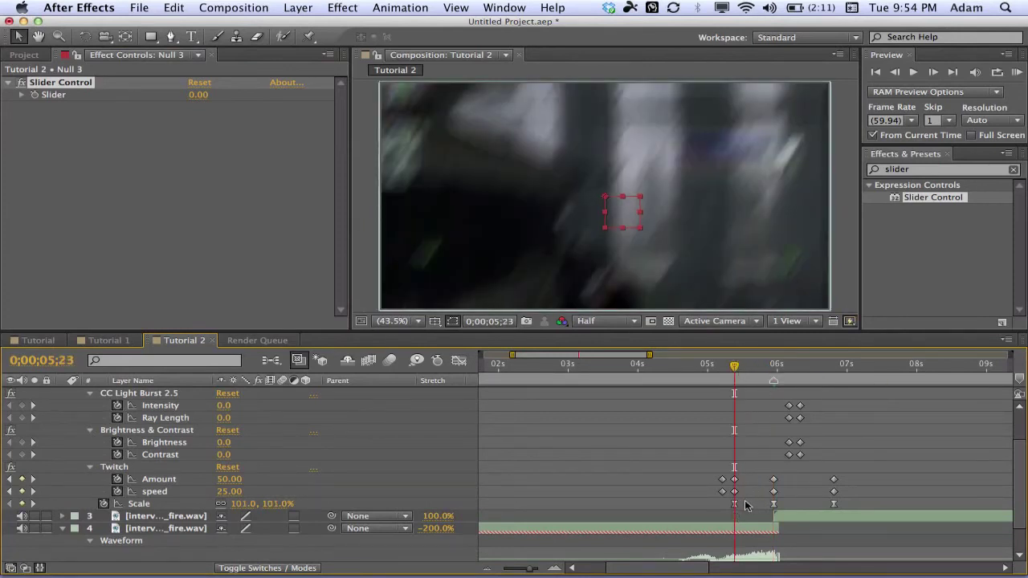
{"action": "left_click", "coordinate": [36, 95]}
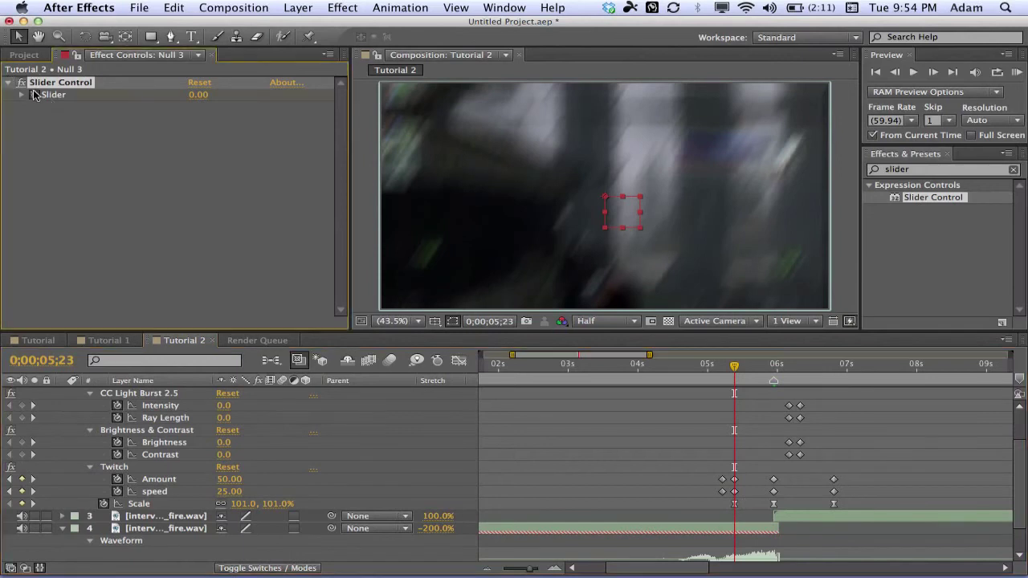
{"action": "left_click", "coordinate": [773, 364]}
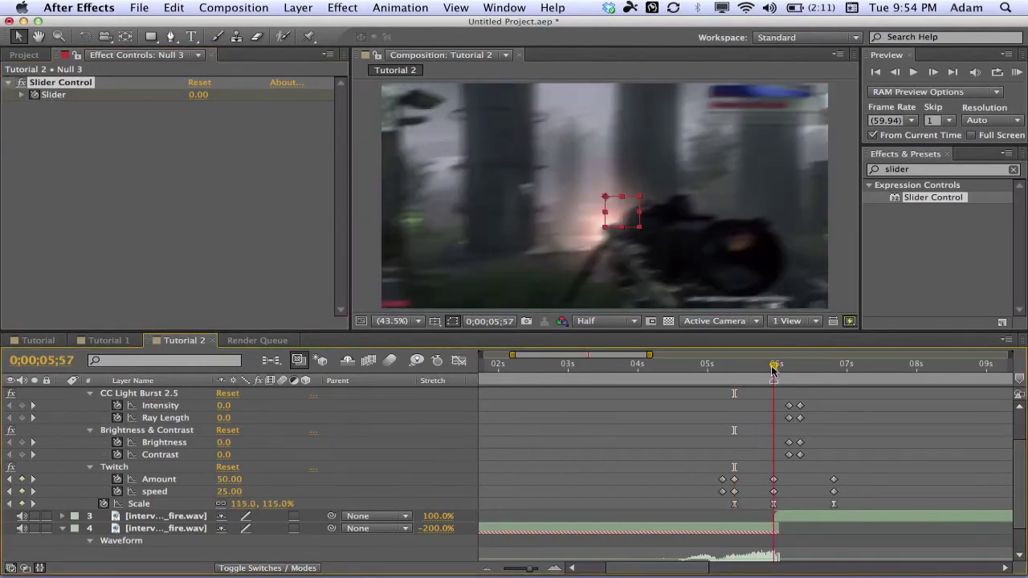
{"action": "left_click", "coordinate": [209, 96]}
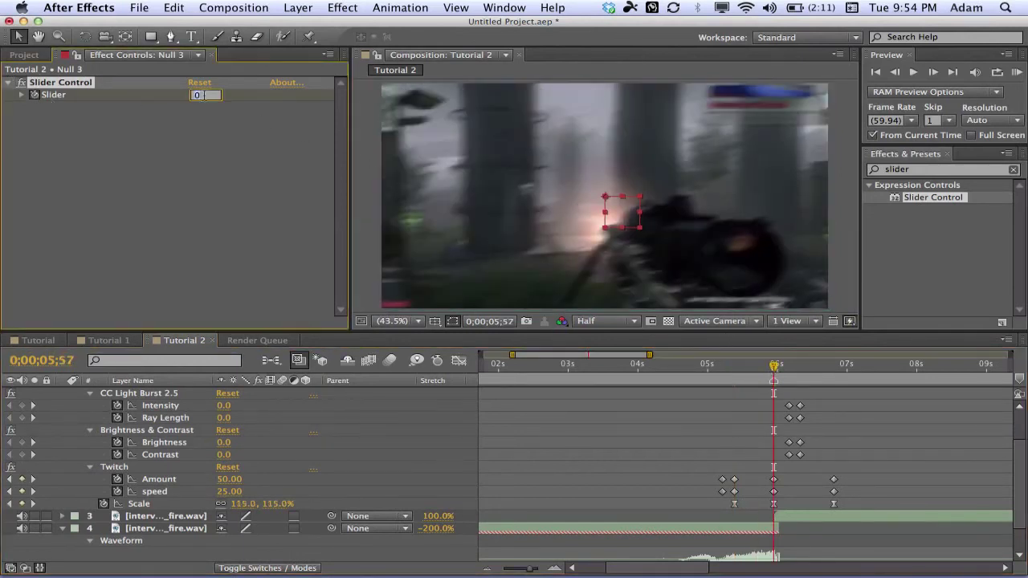
{"action": "type", "text": "12"}
{"action": "key", "text": "Return"}
- Reveal the Underpass clip's Position and begin an expression on it with "wiggle(1,"
{"action": "left_click_drag", "start_coordinate": [775, 378], "coordinate": [812, 374]}
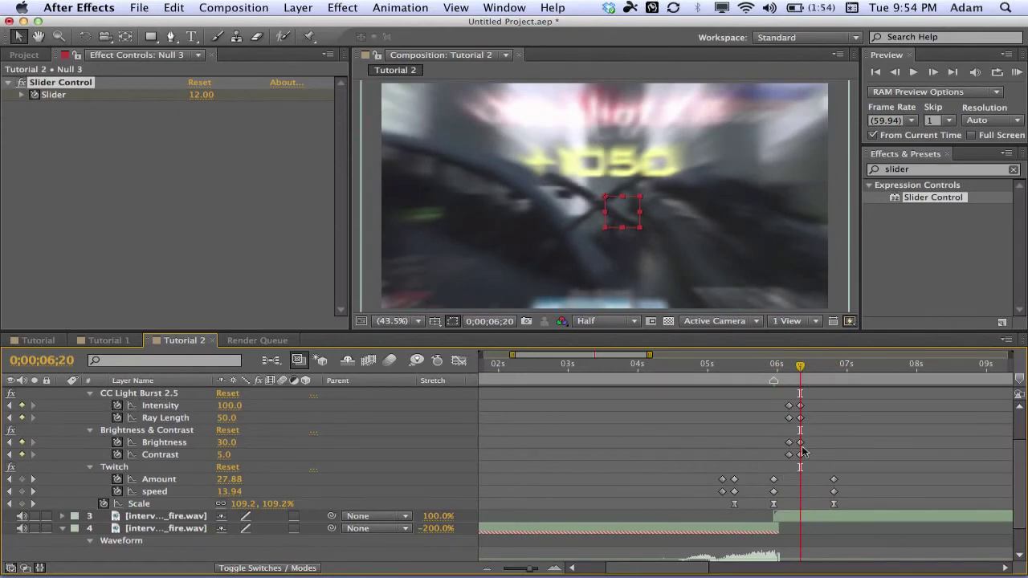
{"action": "scroll", "coordinate": [806, 459], "scroll_direction": "up", "scroll_amount": 1}
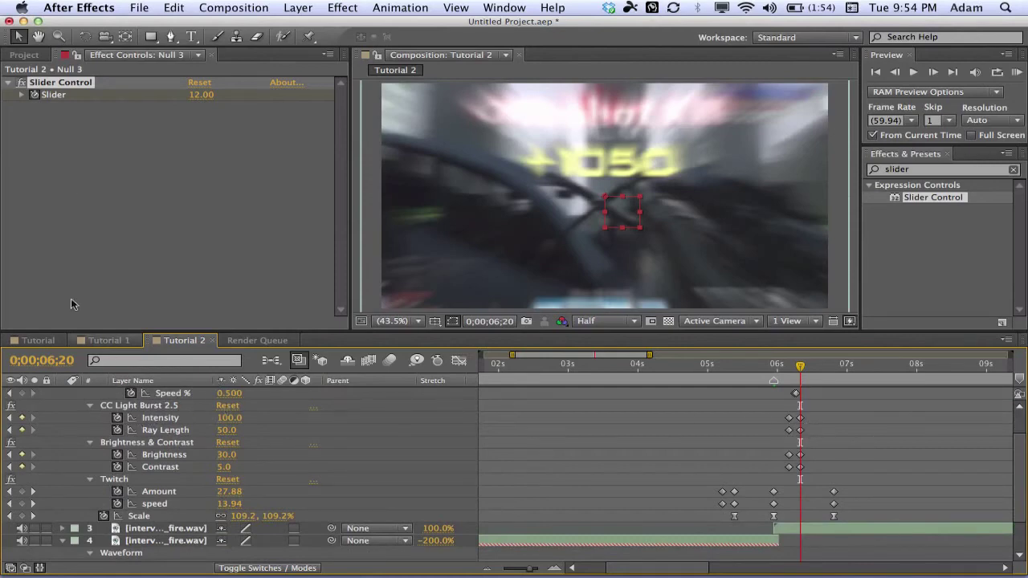
{"action": "scroll", "coordinate": [159, 407], "scroll_direction": "down", "scroll_amount": 3}
{"action": "scroll", "coordinate": [157, 411], "scroll_direction": "up", "scroll_amount": 6}
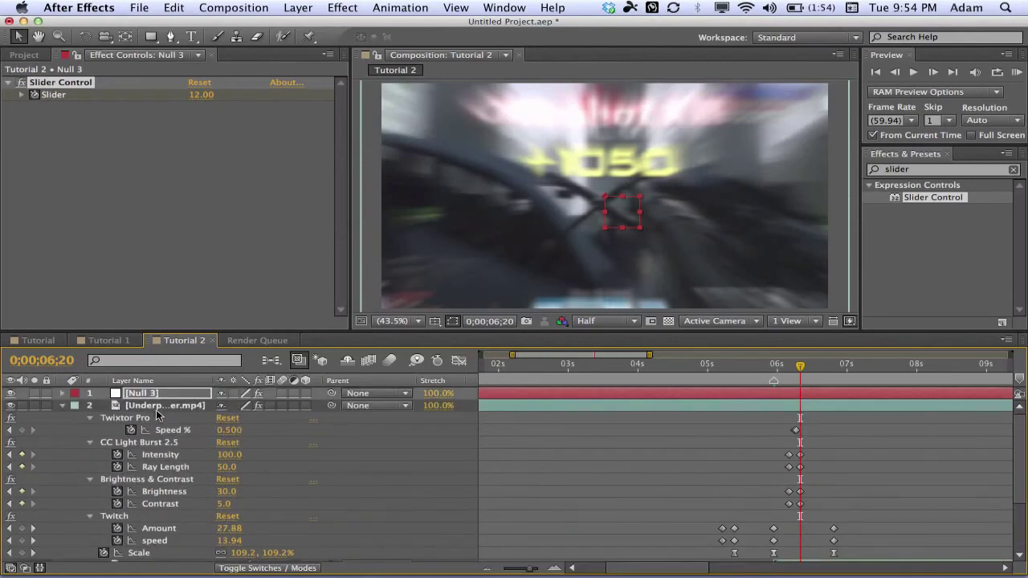
{"action": "left_click", "coordinate": [158, 408]}
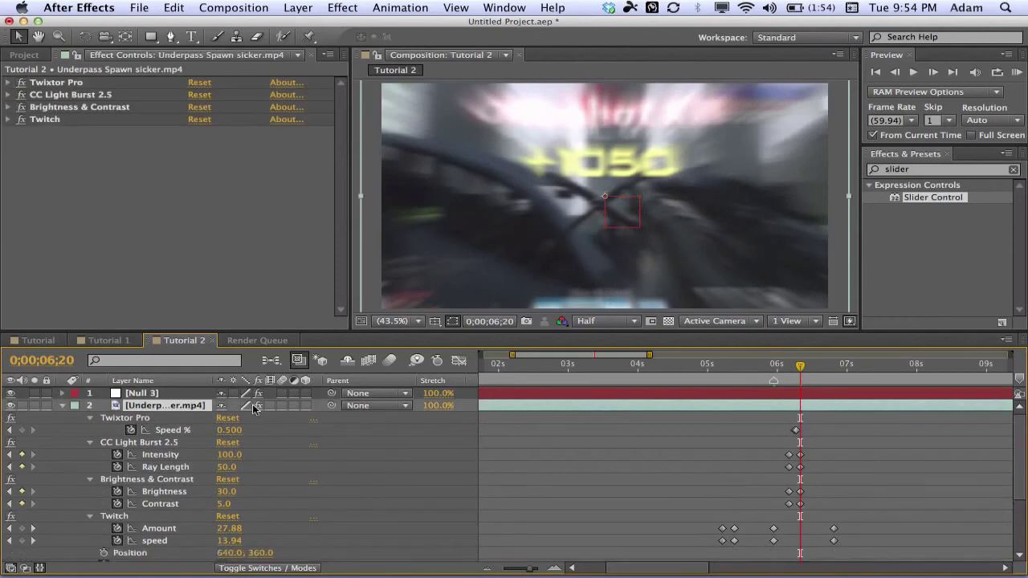
{"action": "scroll", "coordinate": [115, 518], "scroll_direction": "down", "scroll_amount": 2}
{"action": "left_click", "coordinate": [105, 529]}
{"action": "left_click", "coordinate": [104, 529], "text": "alt"}
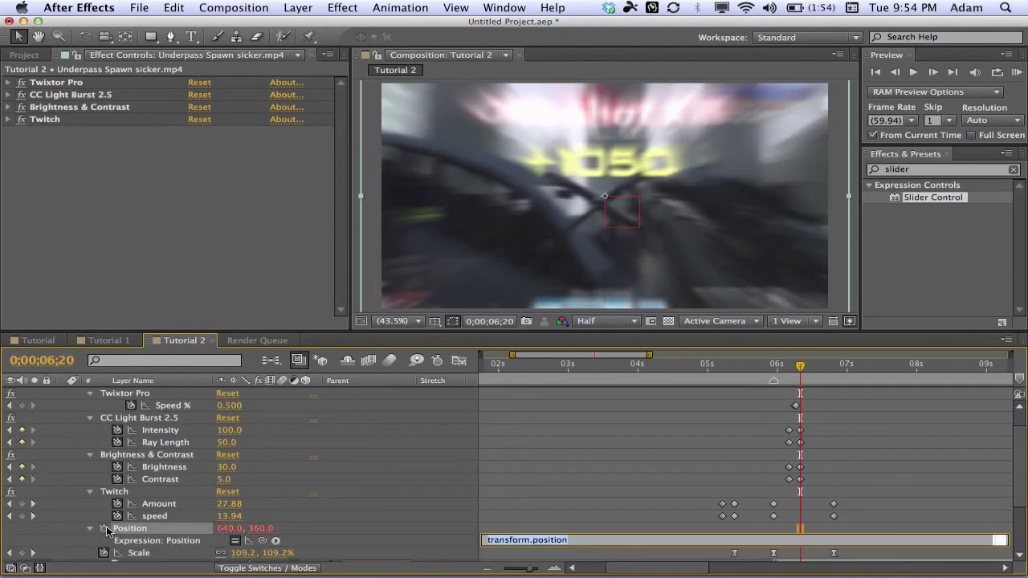
{"action": "type", "text": "wiggle"}
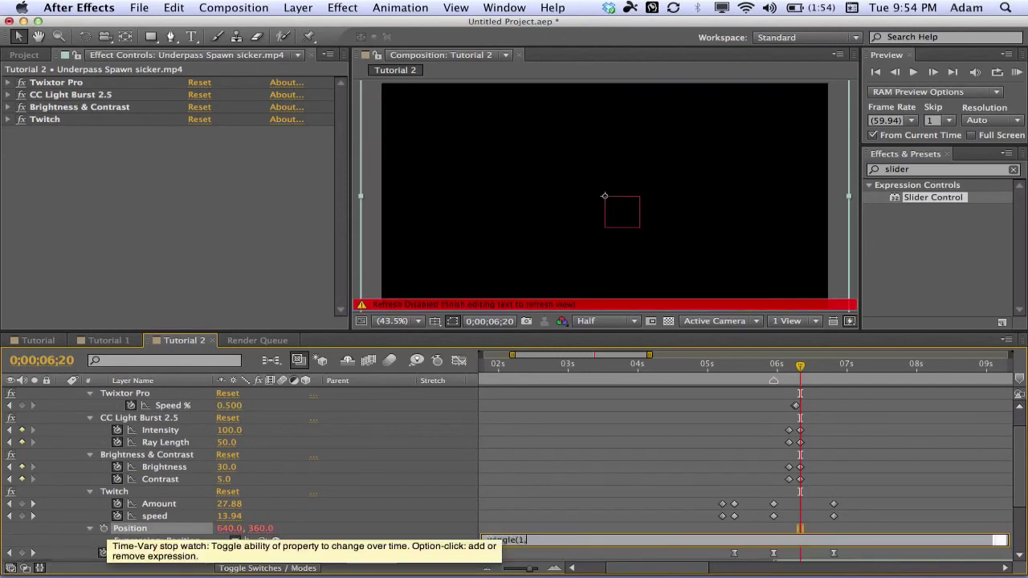
{"action": "type", "text": "(1,"}
- Try to link the wiggle expression's second argument to the null layer
{"action": "left_click_drag", "start_coordinate": [262, 541], "coordinate": [153, 398]}
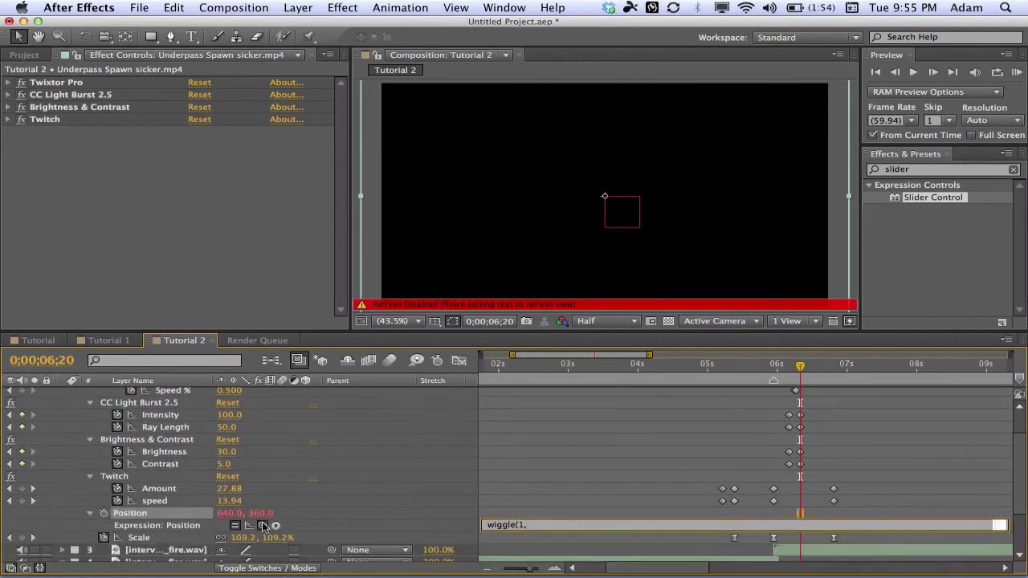
{"action": "left_click", "coordinate": [558, 491]}
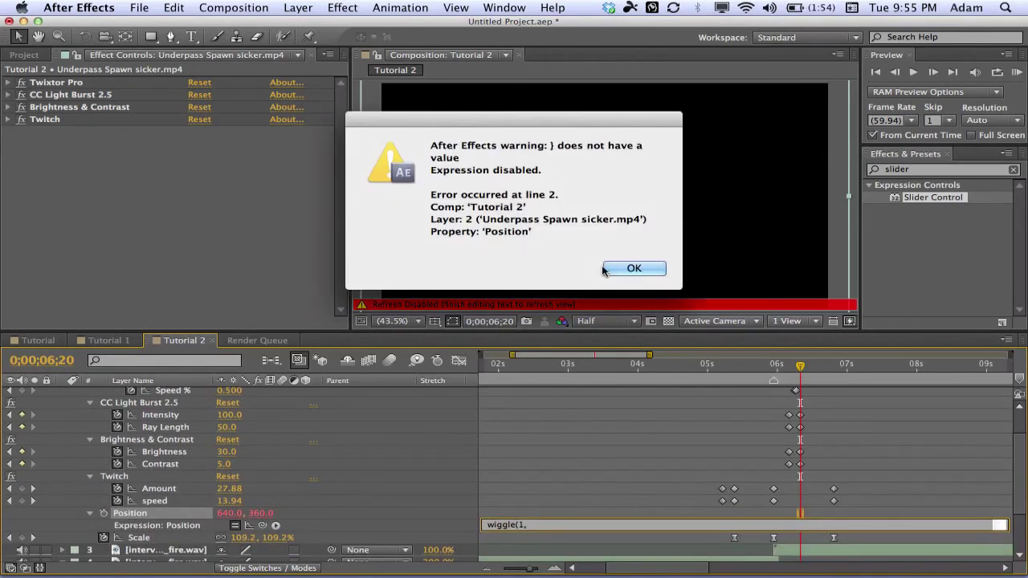
{"action": "left_click", "coordinate": [631, 265]}
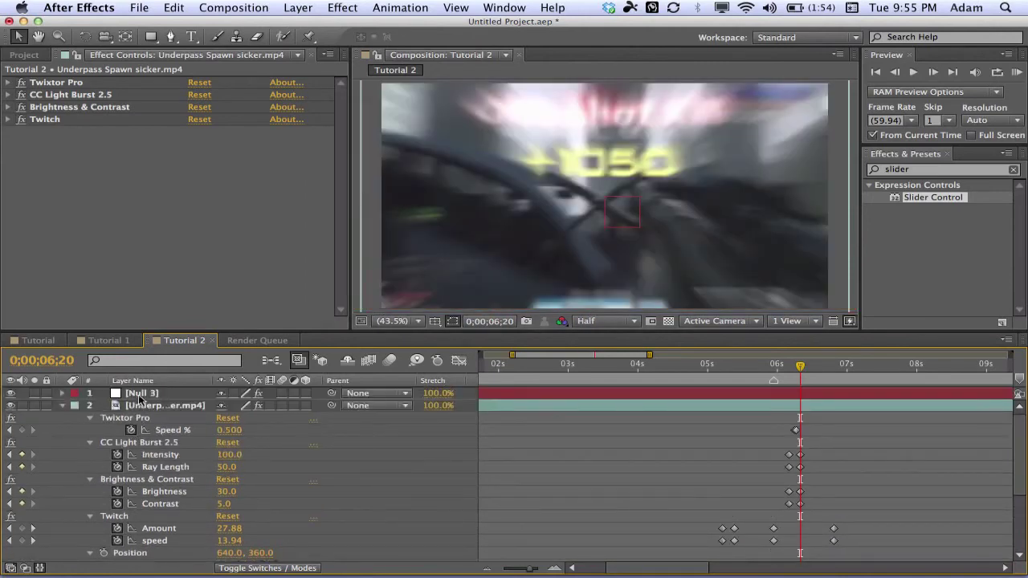
- Reveal the null's keyframed Slider, link the second argument of the Underpass clip's Position wiggle expression to it, and finish with a closing parenthesis
{"action": "left_click", "coordinate": [141, 395]}
{"action": "key", "text": "u"}
{"action": "scroll", "coordinate": [159, 416], "scroll_direction": "down", "scroll_amount": 1}
{"action": "scroll", "coordinate": [159, 415], "scroll_direction": "down", "scroll_amount": 3}
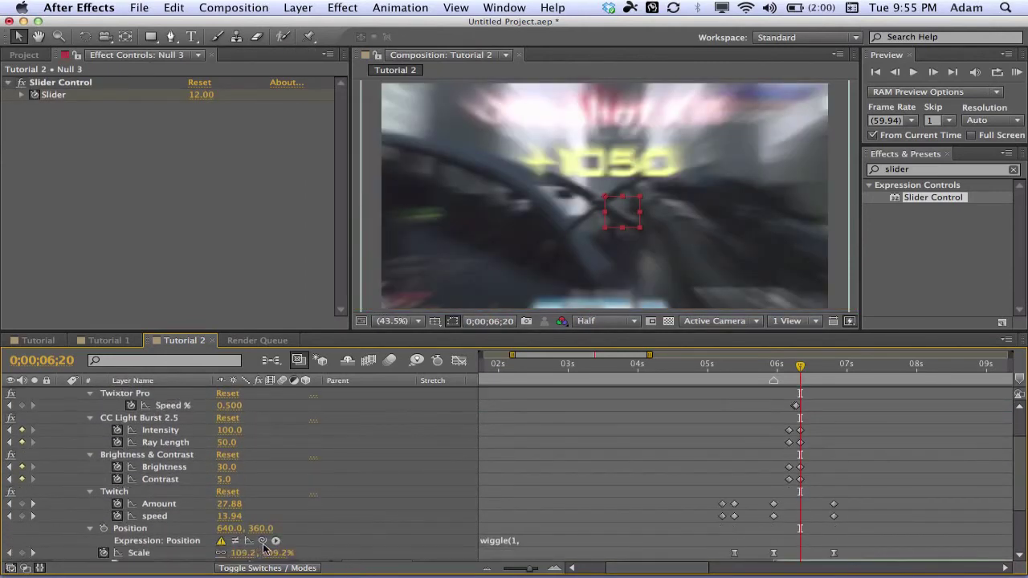
{"action": "left_click", "coordinate": [514, 541]}
{"action": "left_click_drag", "start_coordinate": [265, 540], "coordinate": [161, 418]}
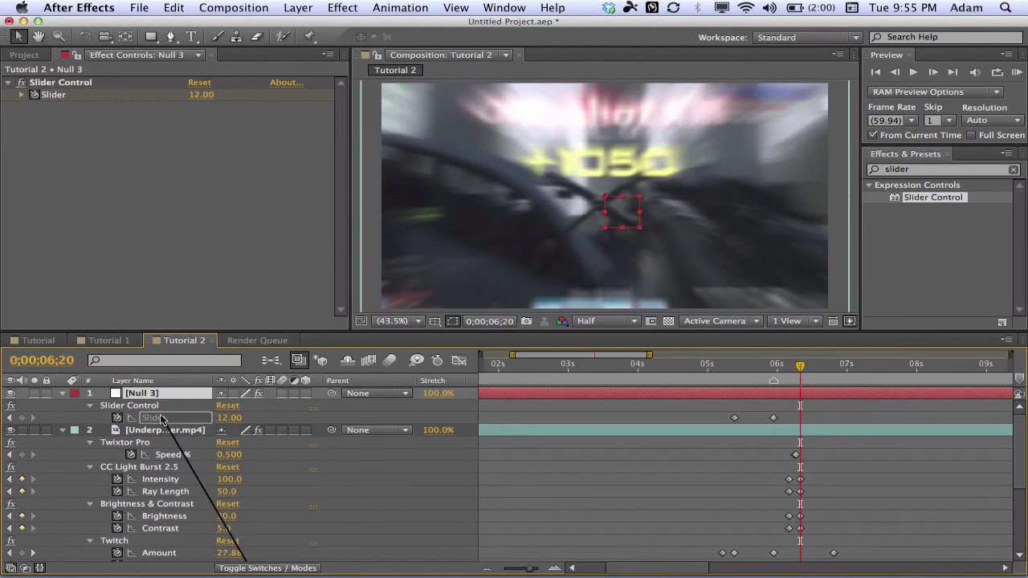
{"action": "left_click_drag", "start_coordinate": [160, 419], "coordinate": [161, 419]}
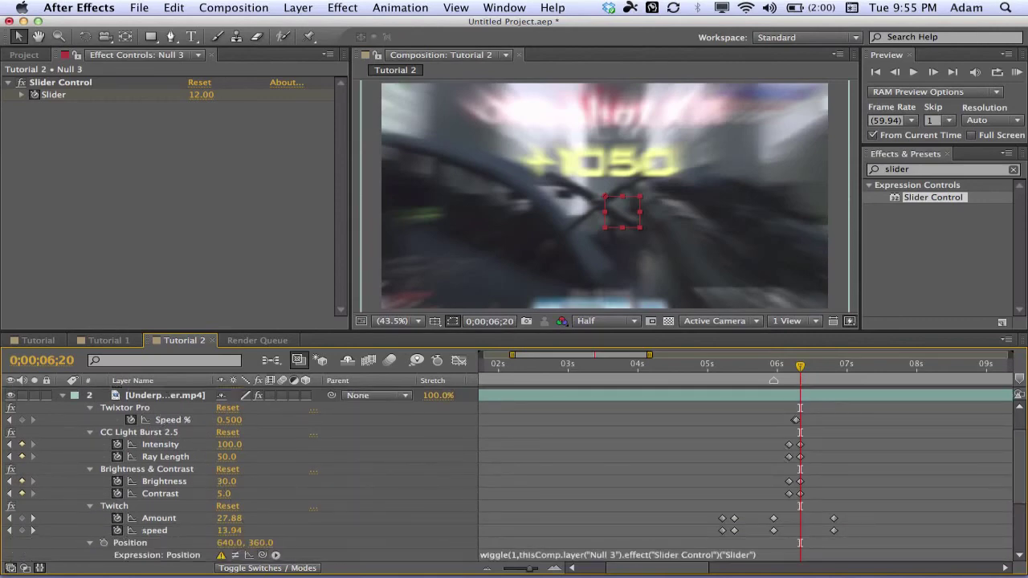
{"action": "left_click", "coordinate": [672, 440]}
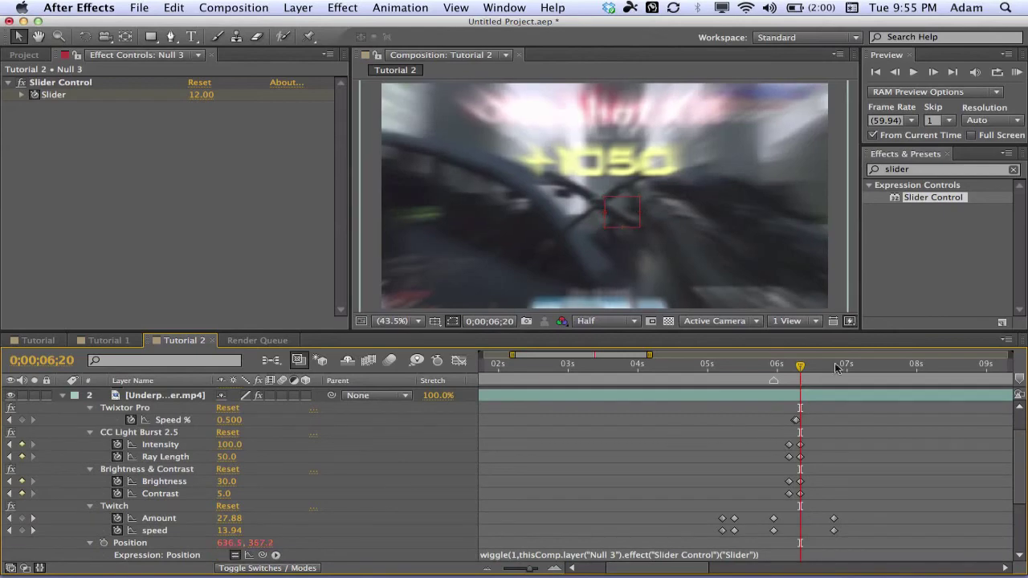
- Move the current time back to 0;00;05;06 and collapse the expanded properties of the Underpass clip, null and reversed gunshot layers
{"action": "left_click_drag", "start_coordinate": [796, 371], "coordinate": [714, 368]}
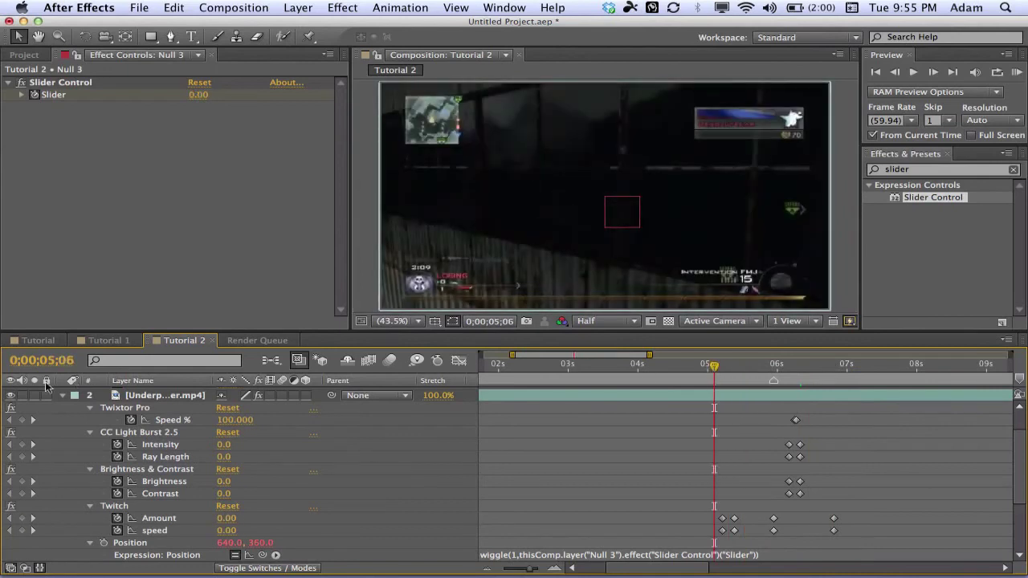
{"action": "left_click", "coordinate": [62, 395]}
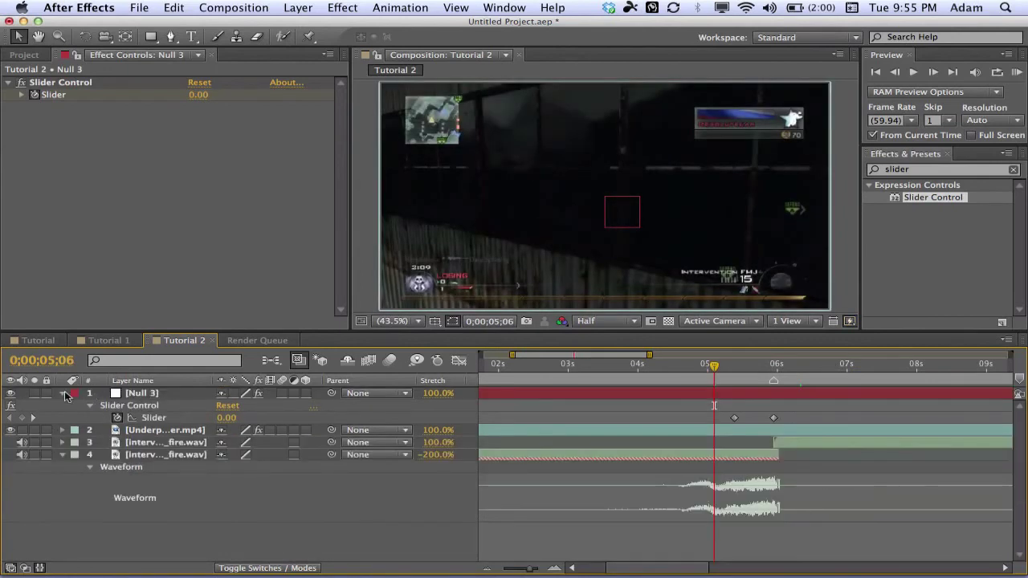
{"action": "left_click", "coordinate": [64, 394]}
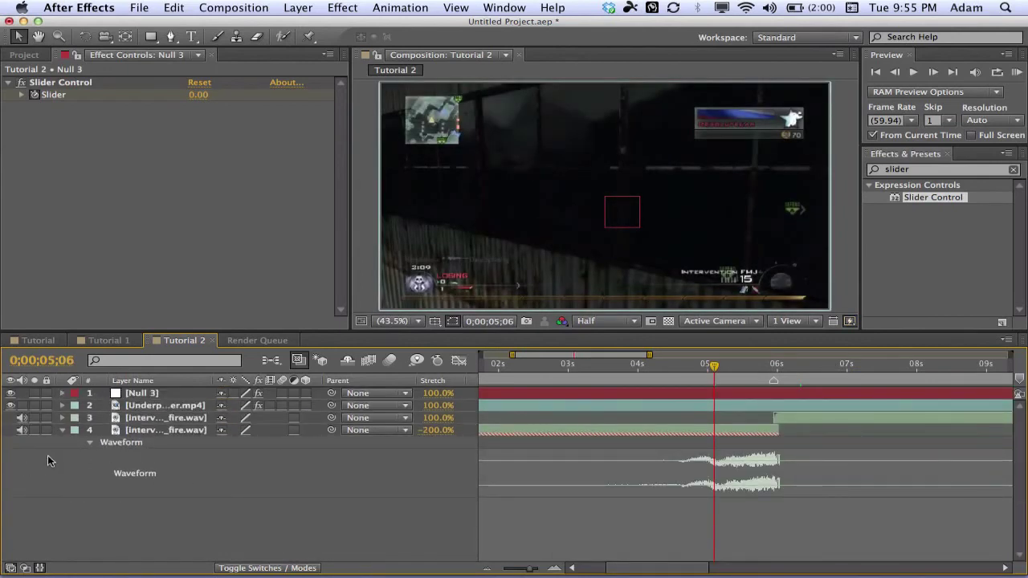
{"action": "left_click", "coordinate": [64, 430]}
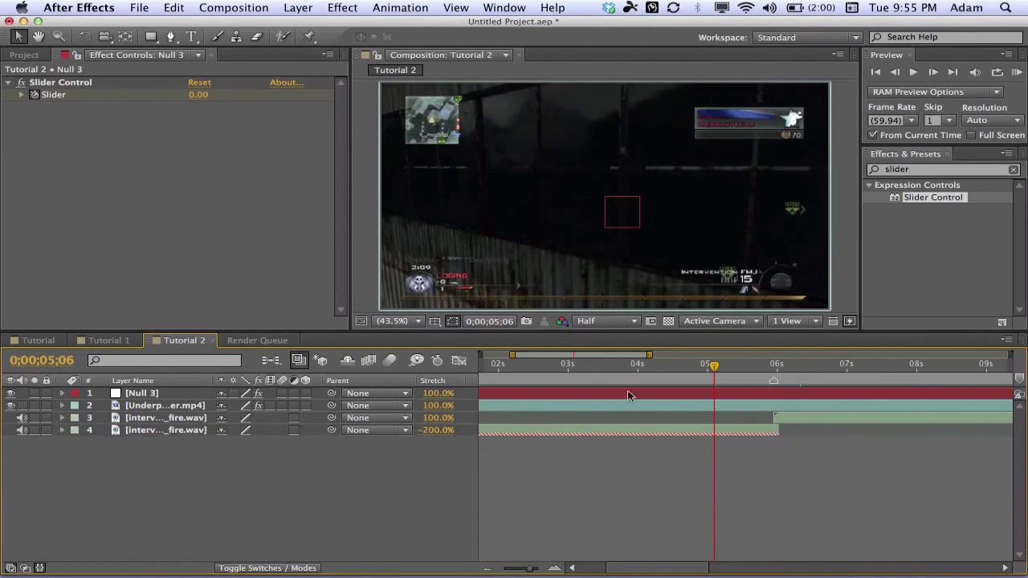
- Clear the effects search and close the null's effect controls to bring back the project's file list
{"action": "left_click", "coordinate": [1014, 170]}
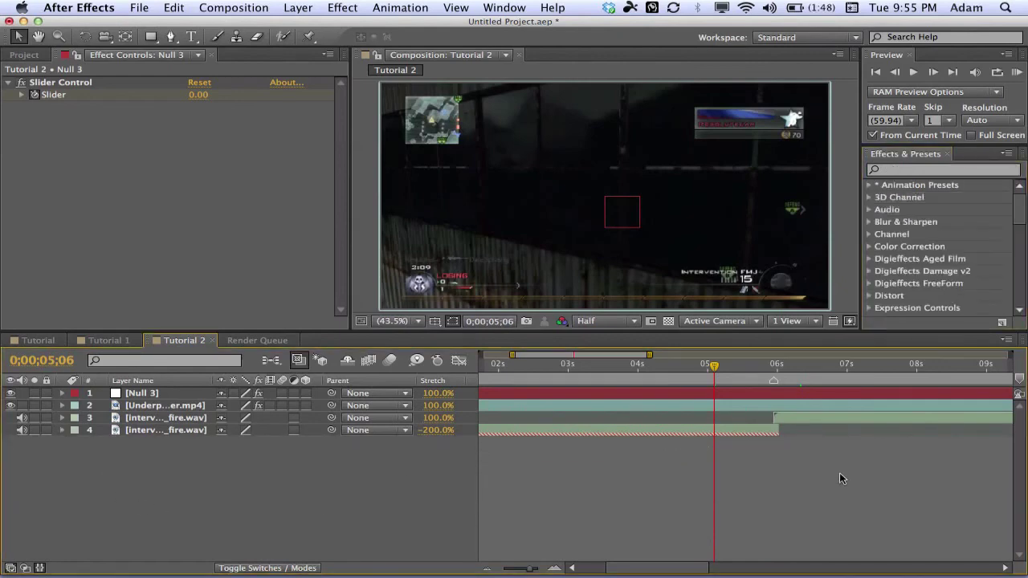
{"action": "left_click_drag", "start_coordinate": [599, 365], "coordinate": [715, 374]}
{"action": "left_click", "coordinate": [210, 55]}
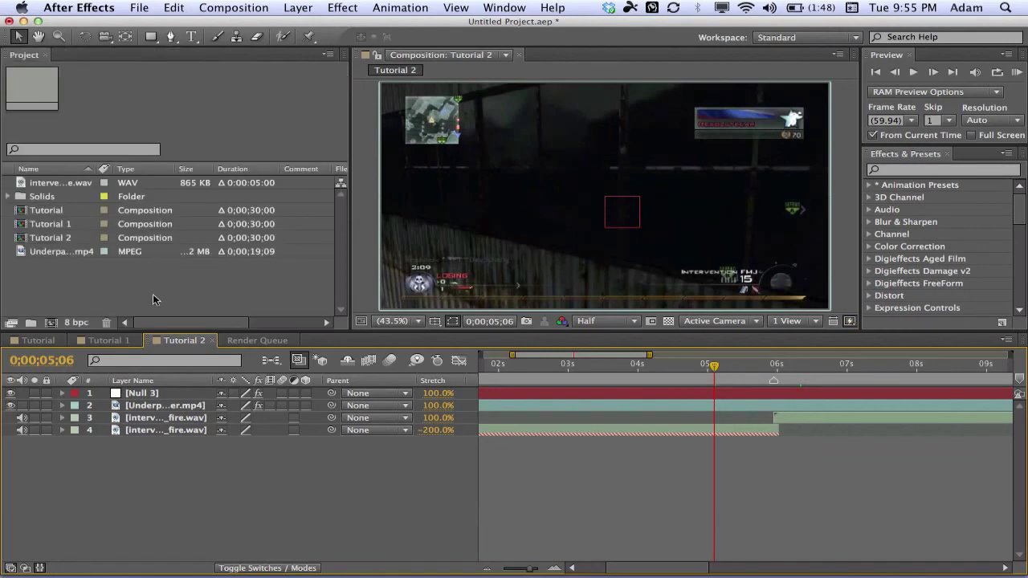